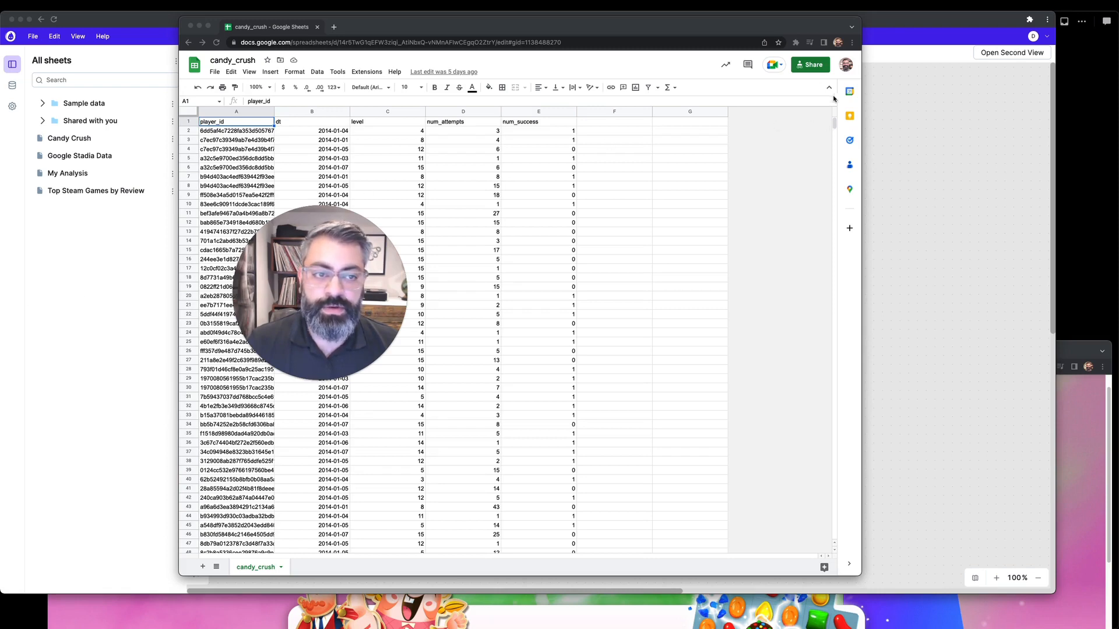
- Copy the sharing link of the candy_crush spreadsheet and close its sharing settings
{"action": "left_click", "coordinate": [811, 66]}
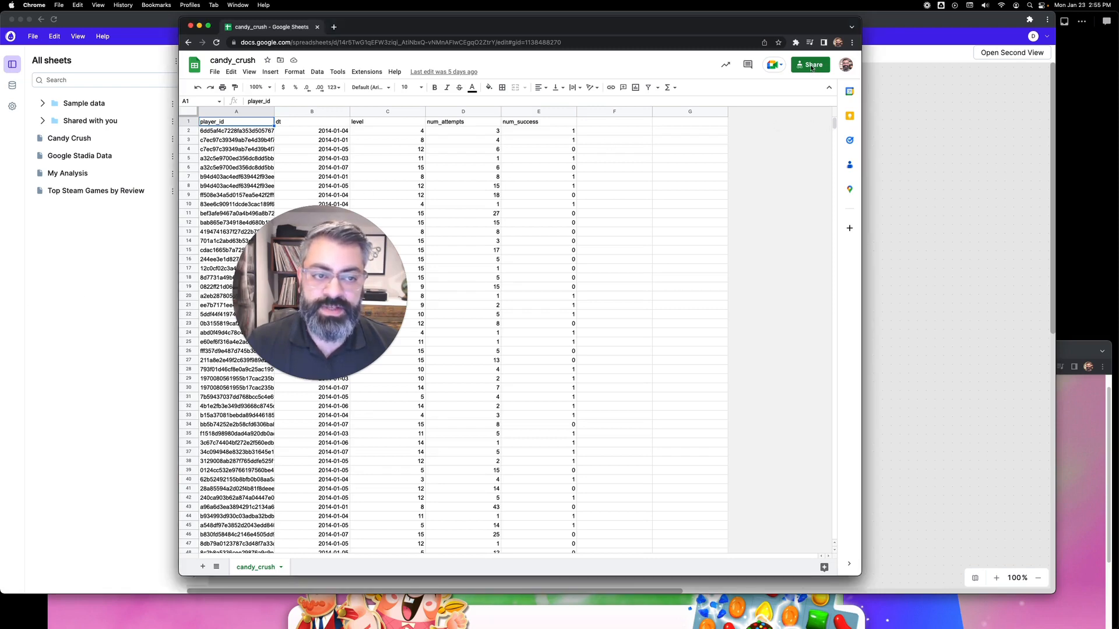
{"action": "left_click", "coordinate": [811, 66]}
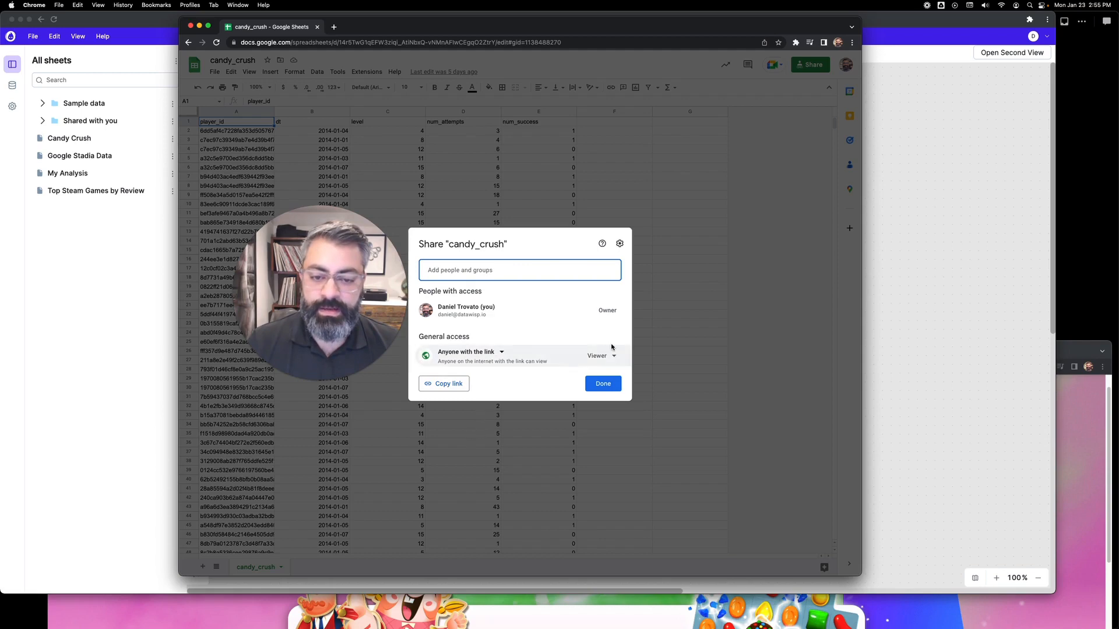
{"action": "left_click", "coordinate": [450, 385]}
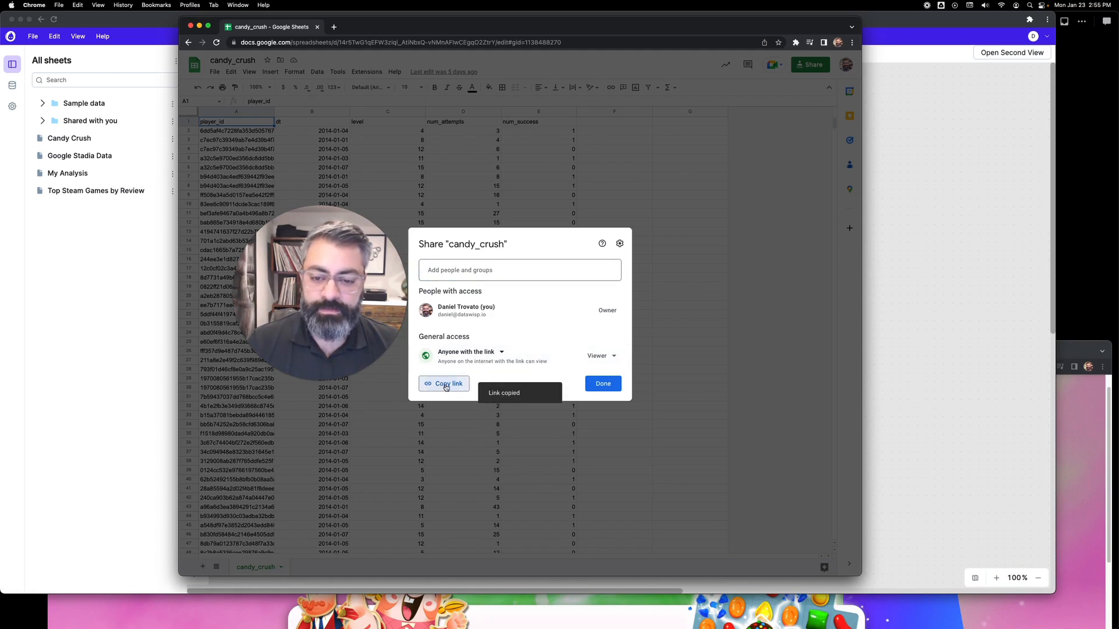
{"action": "left_click", "coordinate": [603, 384]}
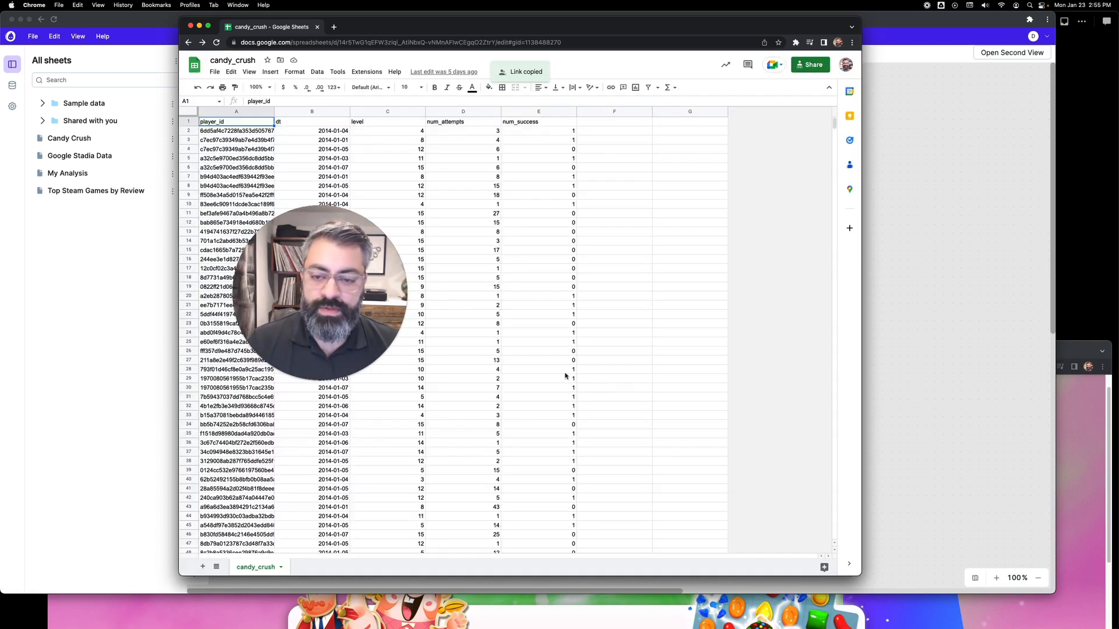
- Switch to Datawisp and open the Google Sheets import from the data source management page
{"action": "left_click", "coordinate": [7, 307]}
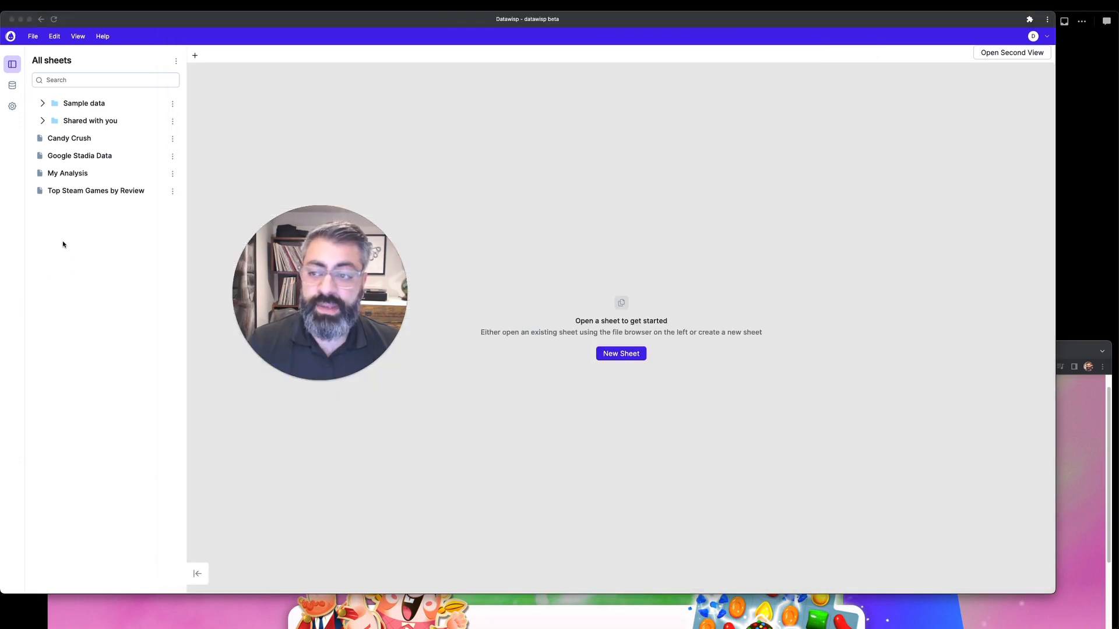
{"action": "left_click", "coordinate": [13, 86]}
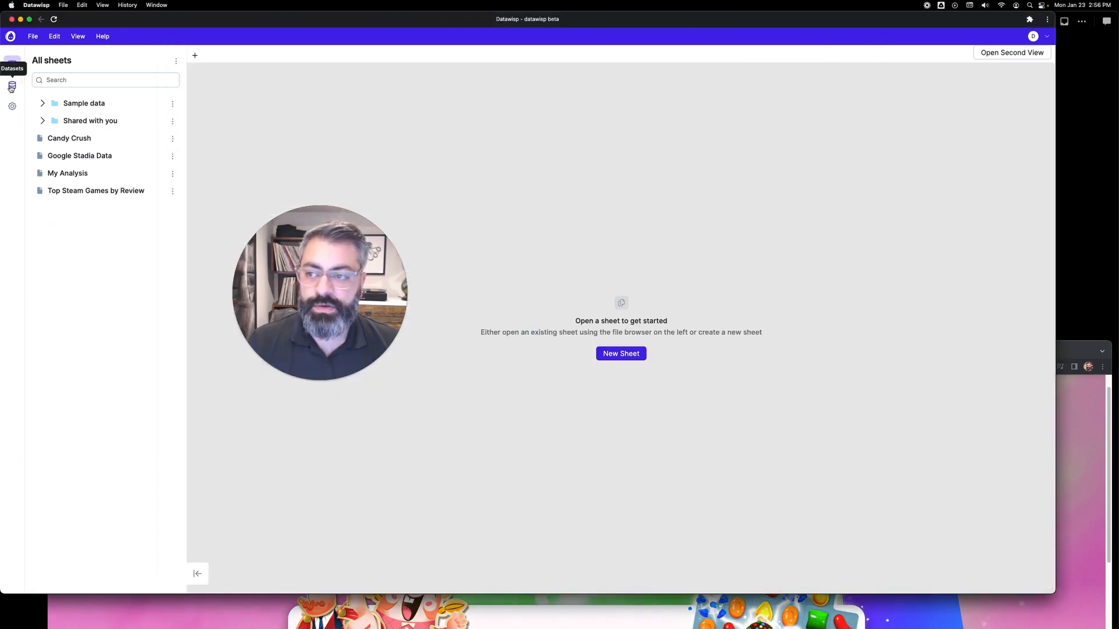
{"action": "left_click", "coordinate": [11, 88]}
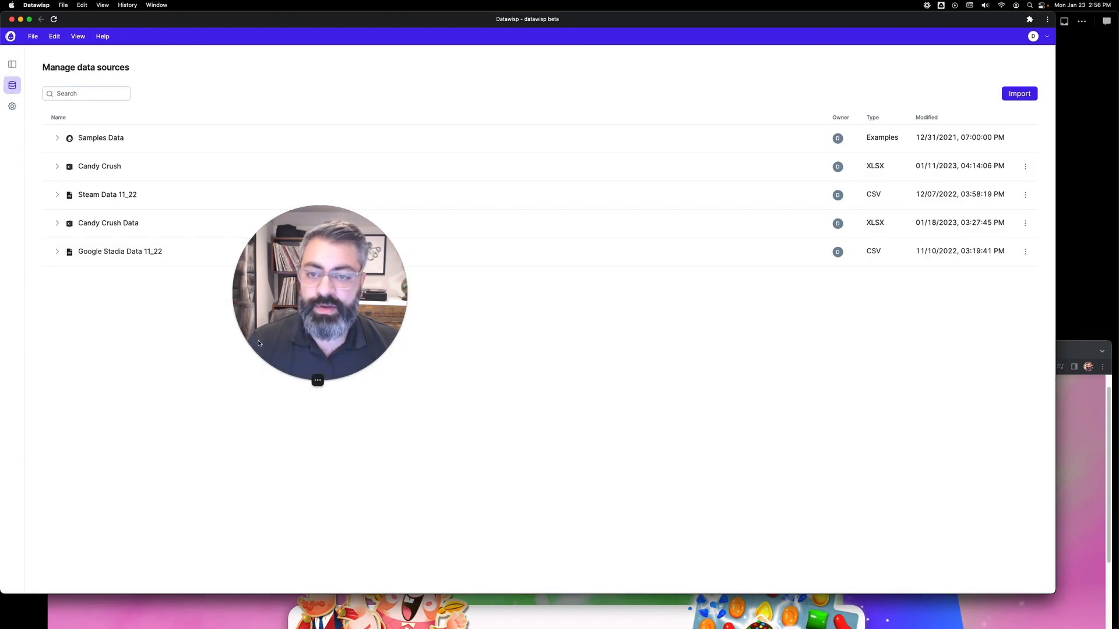
{"action": "left_click", "coordinate": [1021, 95]}
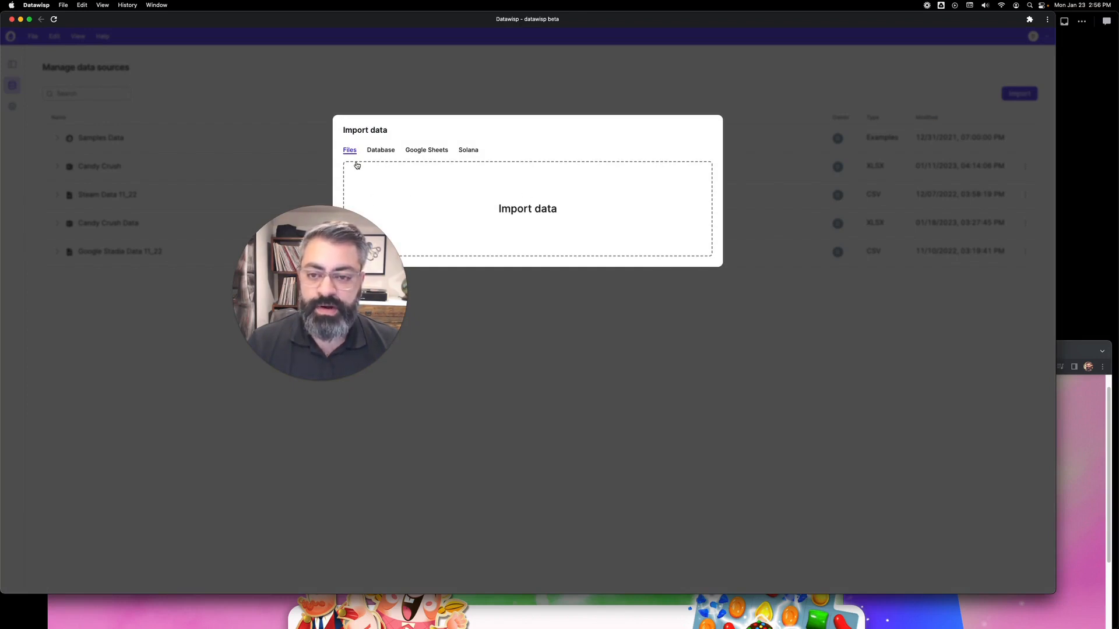
{"action": "left_click", "coordinate": [427, 151]}
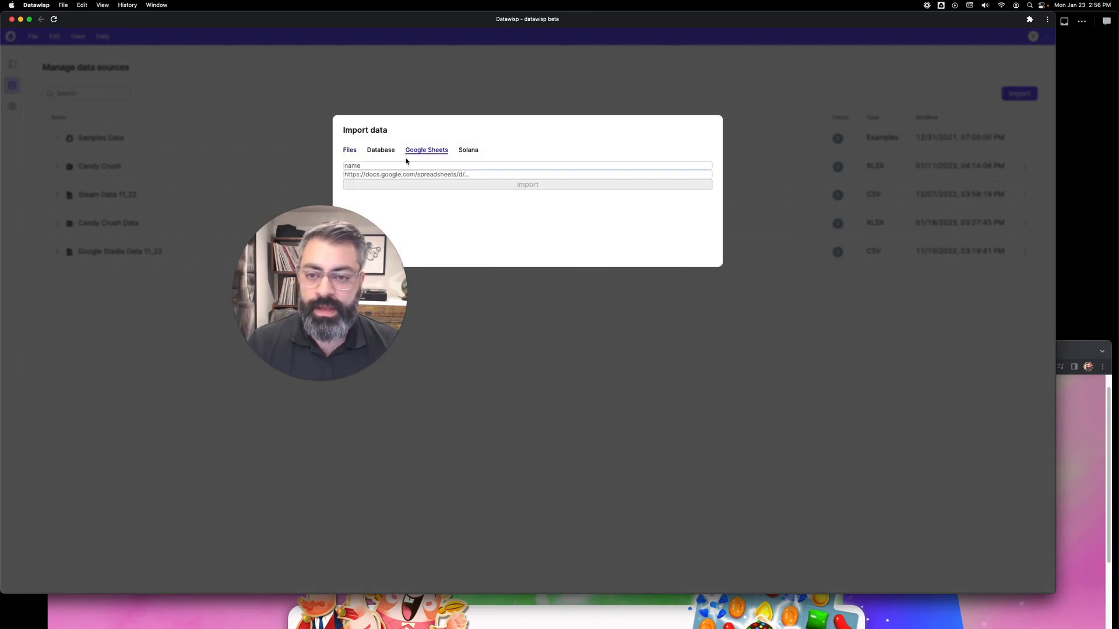
- Import the Google Sheet from the copied link as a data source named "Candy Crush demo"
{"action": "left_click", "coordinate": [381, 165]}
{"action": "type", "text": "Candy"}
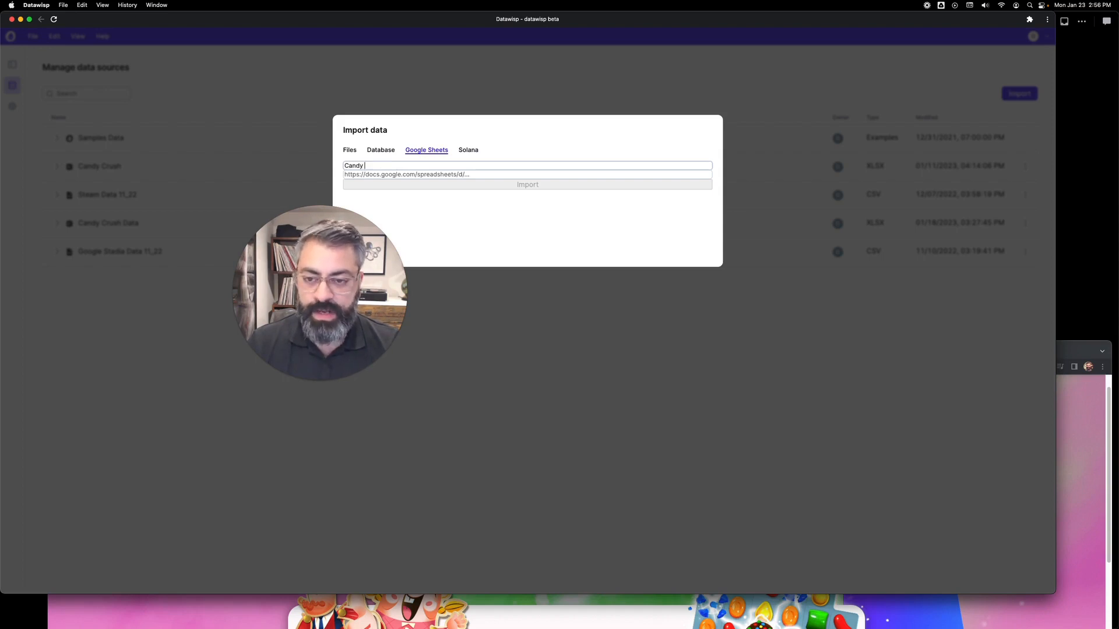
{"action": "type", "text": " Crush"}
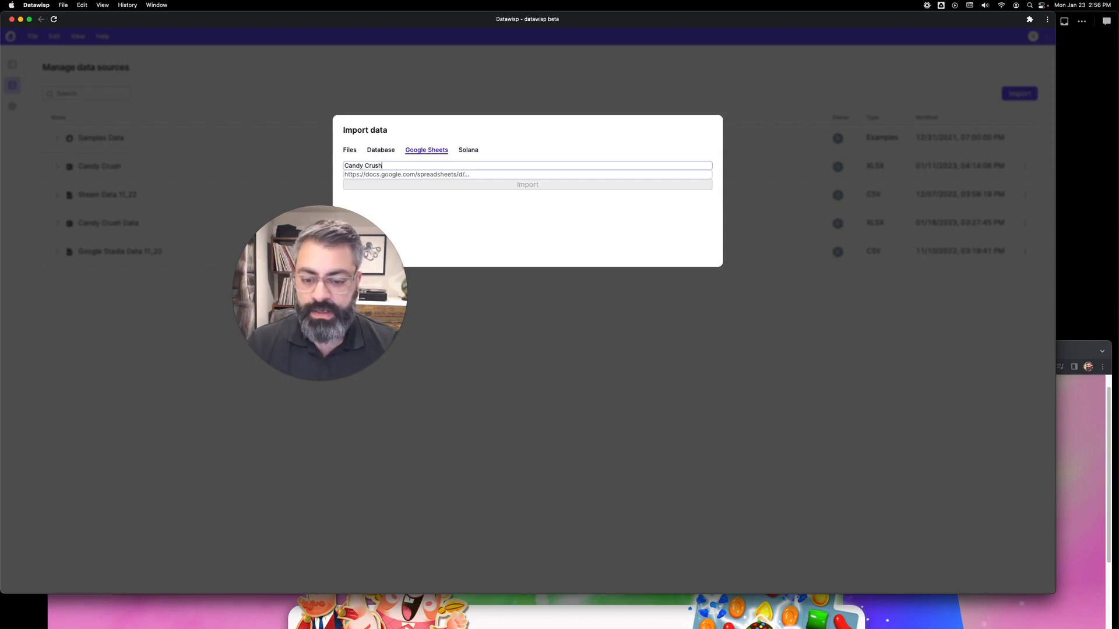
{"action": "type", "text": " demo"}
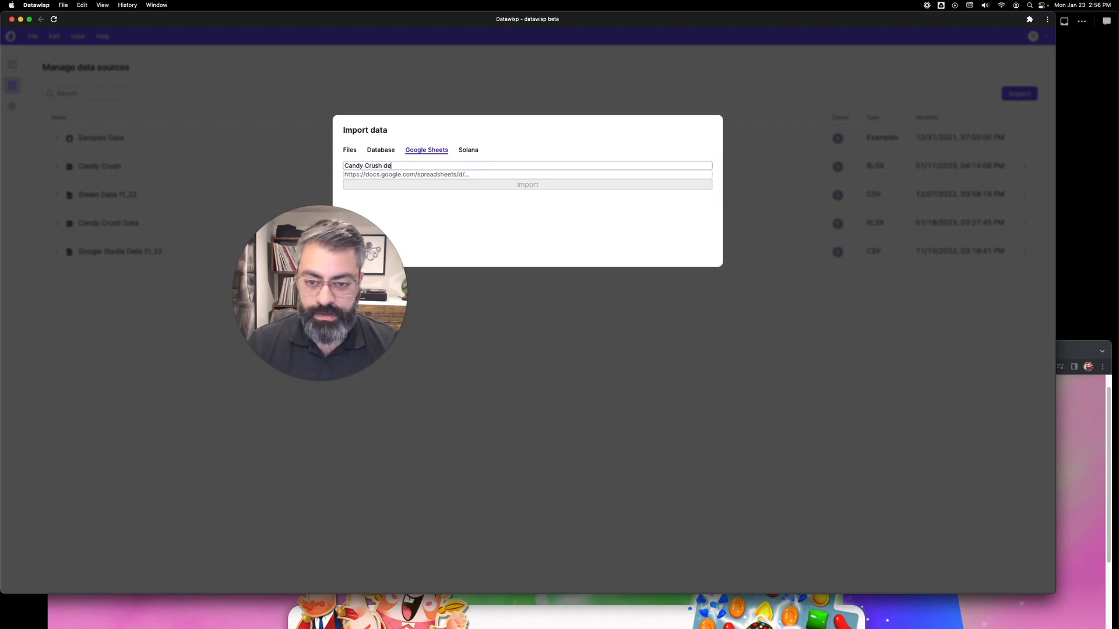
{"action": "left_click", "coordinate": [375, 175]}
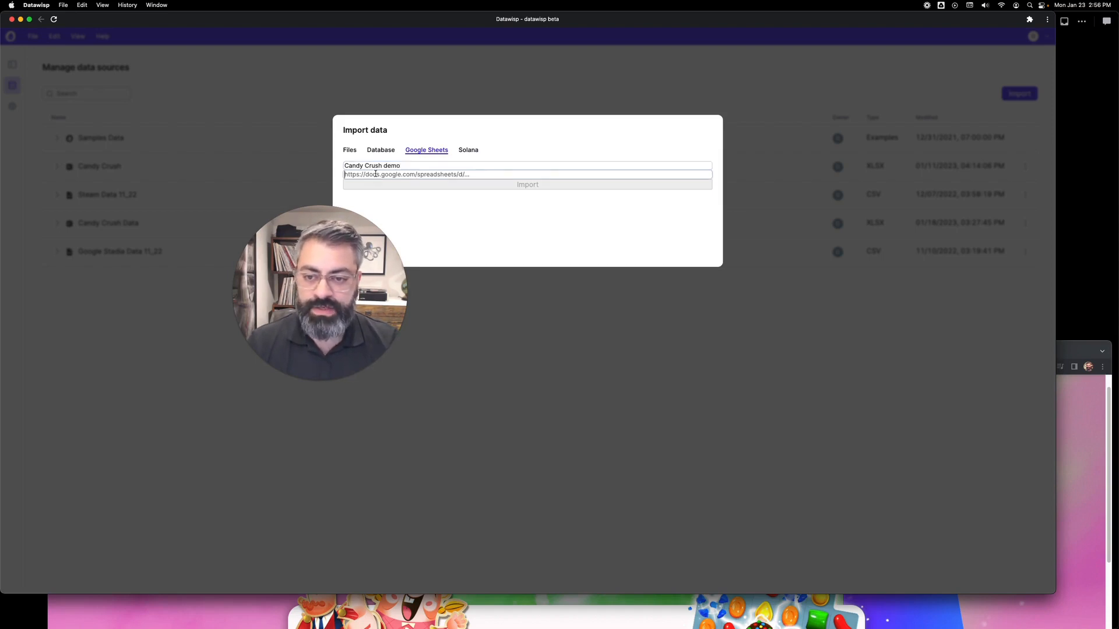
{"action": "key", "text": "super+v"}
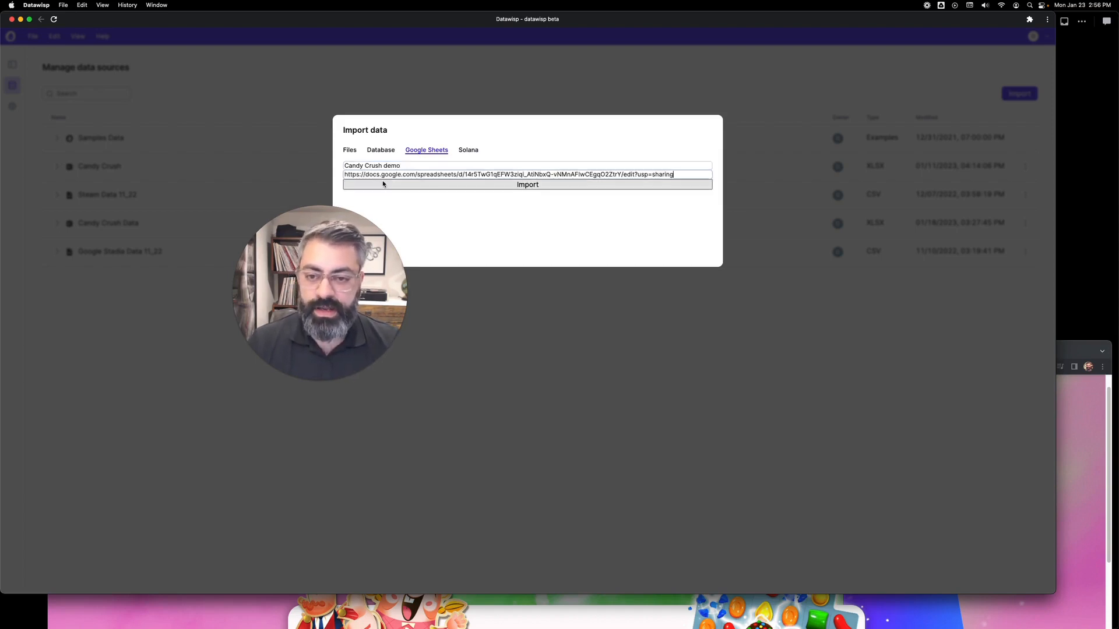
{"action": "left_click", "coordinate": [397, 186]}
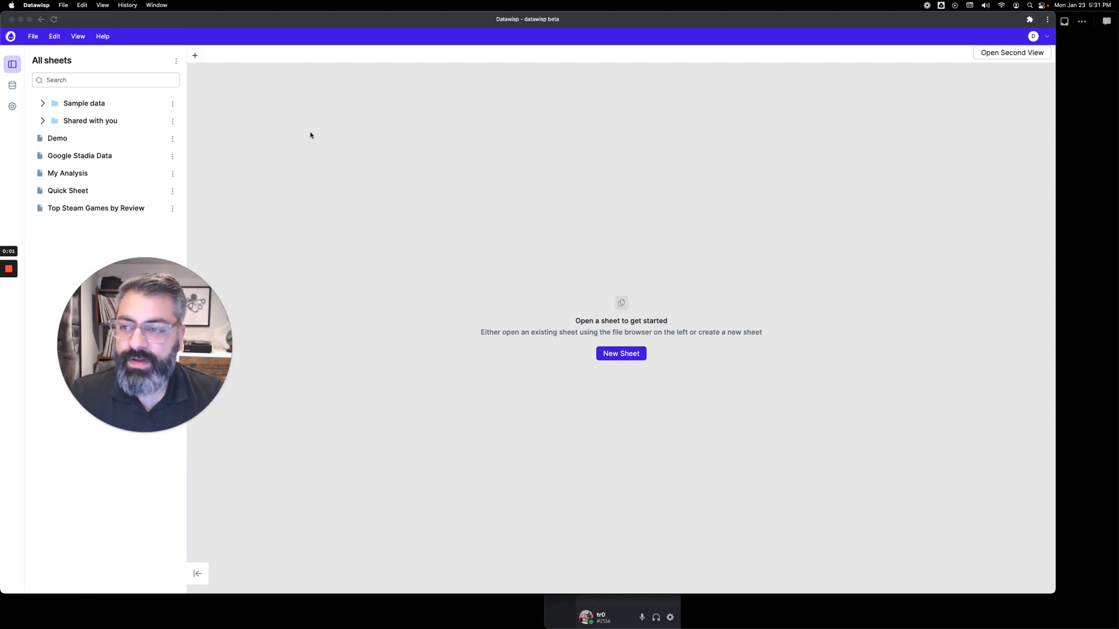
- Create a new sheet and rename it "Candy Crush Demo"
{"action": "left_click", "coordinate": [196, 57]}
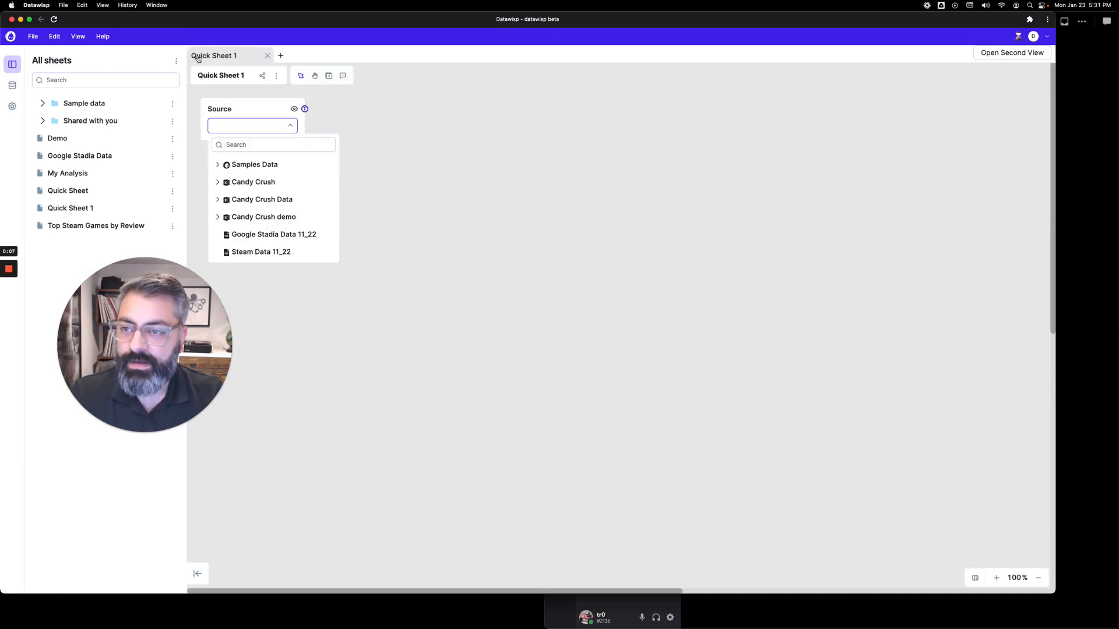
{"action": "left_click", "coordinate": [226, 77]}
{"action": "double_click", "coordinate": [226, 77]}
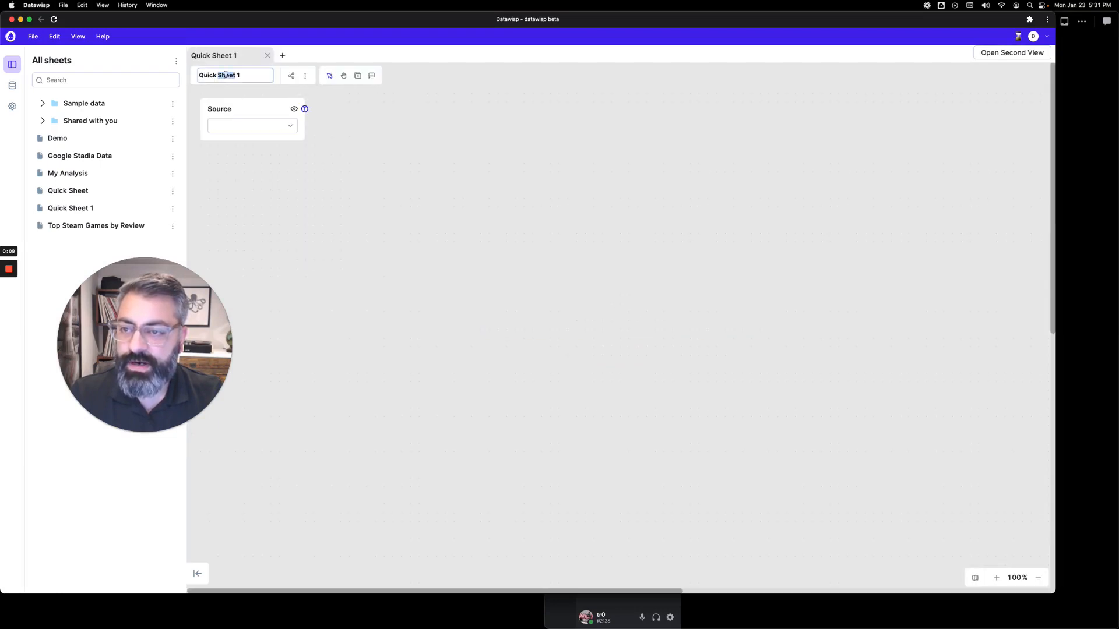
{"action": "left_click_drag", "start_coordinate": [252, 76], "coordinate": [184, 75]}
{"action": "type", "text": "Can"}
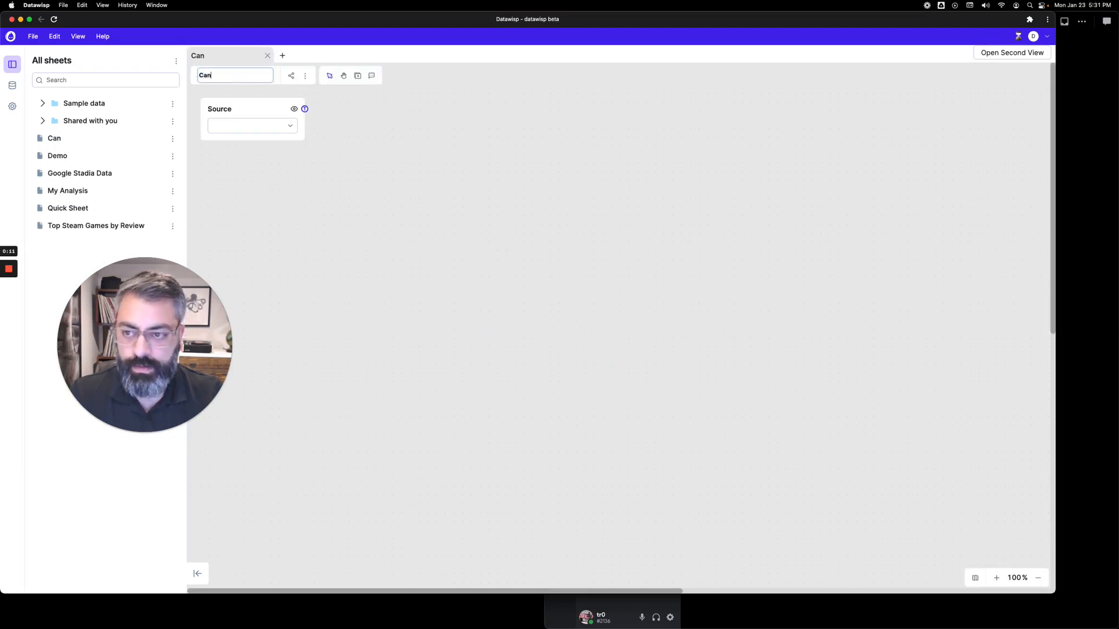
{"action": "type", "text": "dy Crush Demo"}
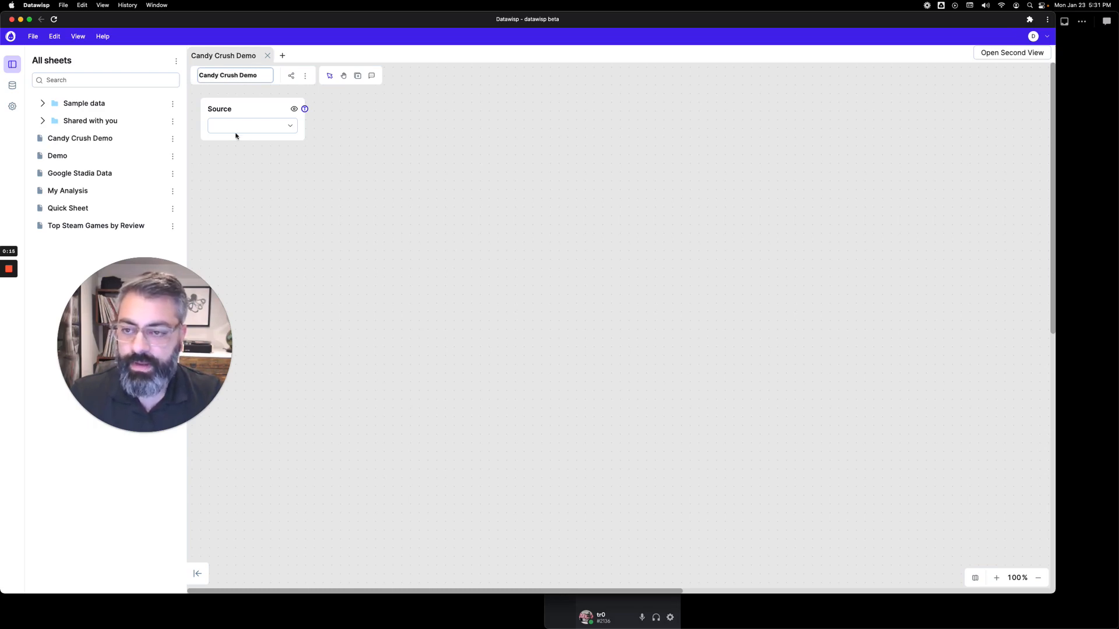
{"action": "key", "text": "Return"}
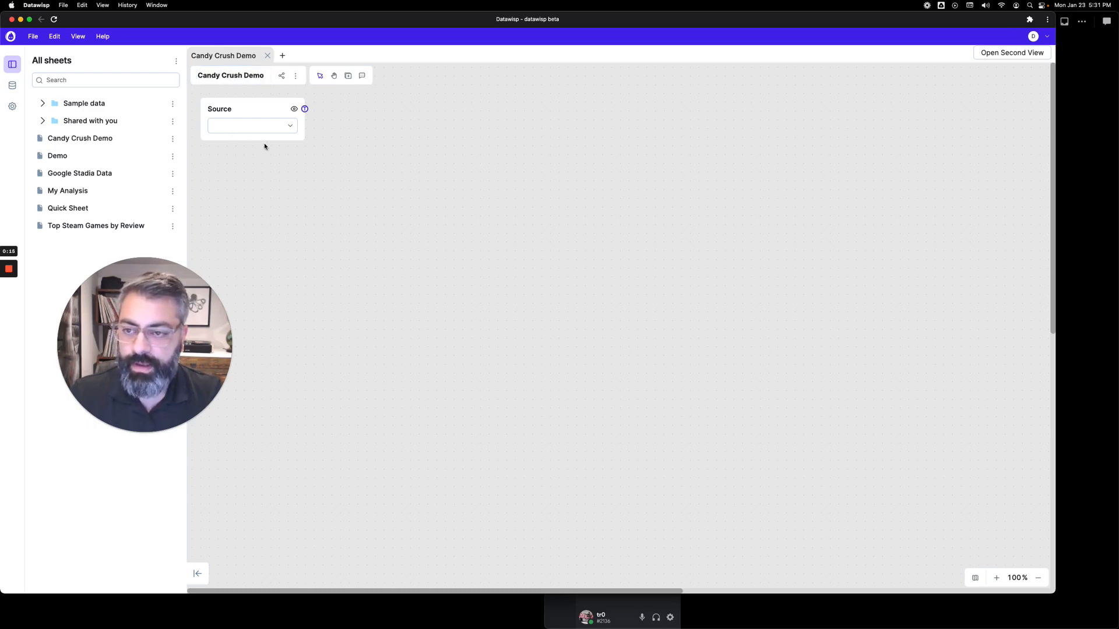
- Set the Source block to the candy_crush table of the Candy Crush dataset and preview its rows
{"action": "left_click", "coordinate": [289, 125]}
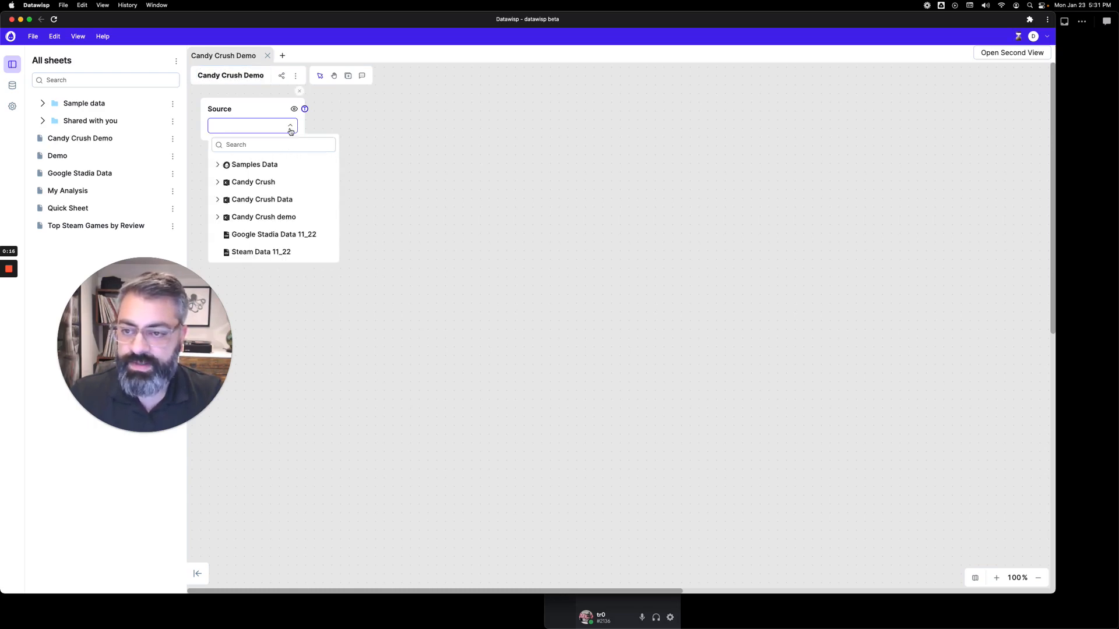
{"action": "left_click", "coordinate": [267, 183]}
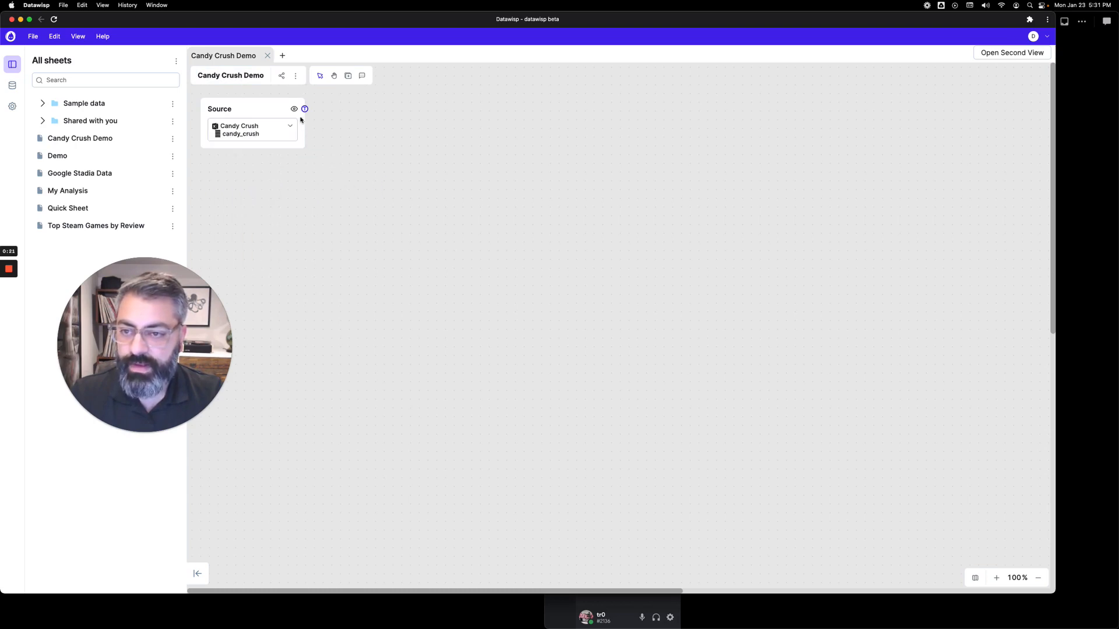
{"action": "left_click", "coordinate": [294, 109]}
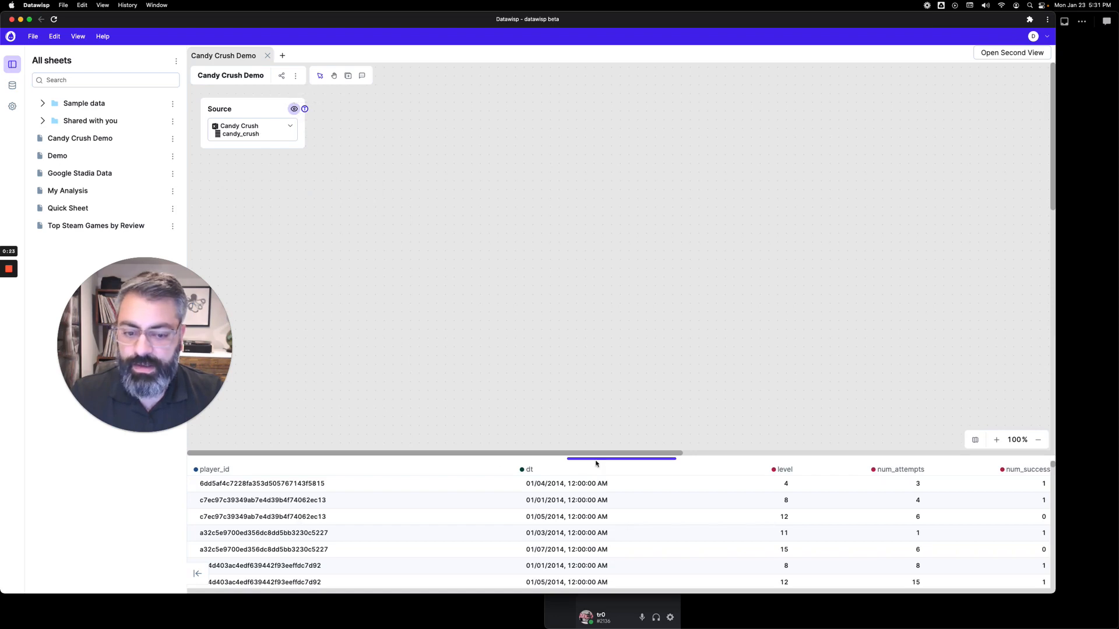
{"action": "left_click_drag", "start_coordinate": [602, 459], "coordinate": [602, 300]}
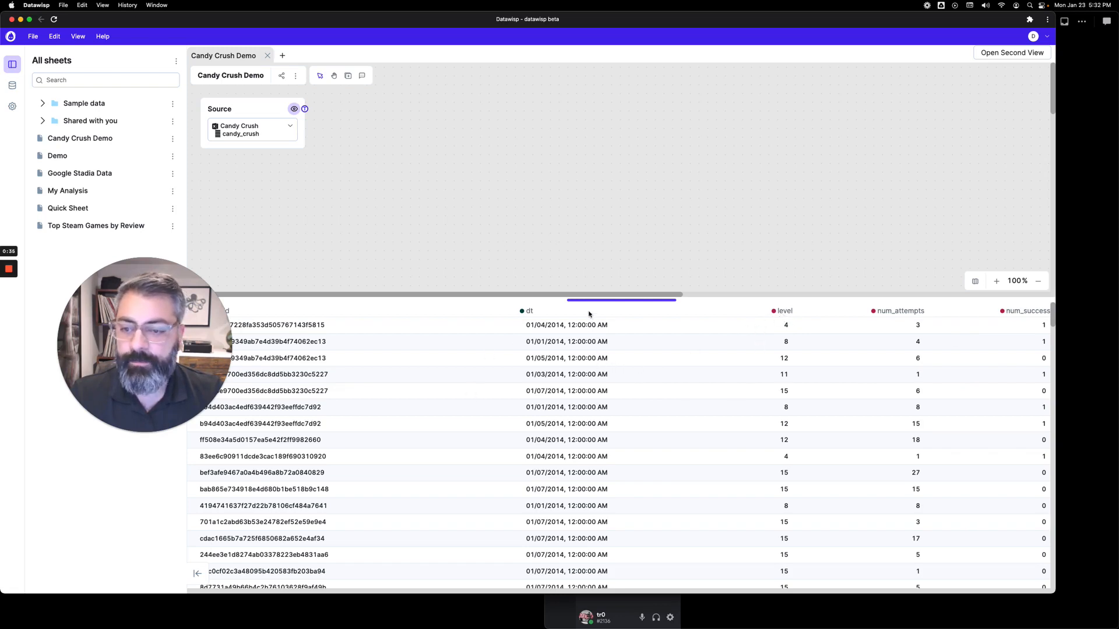
{"action": "left_click_drag", "start_coordinate": [596, 299], "coordinate": [593, 387]}
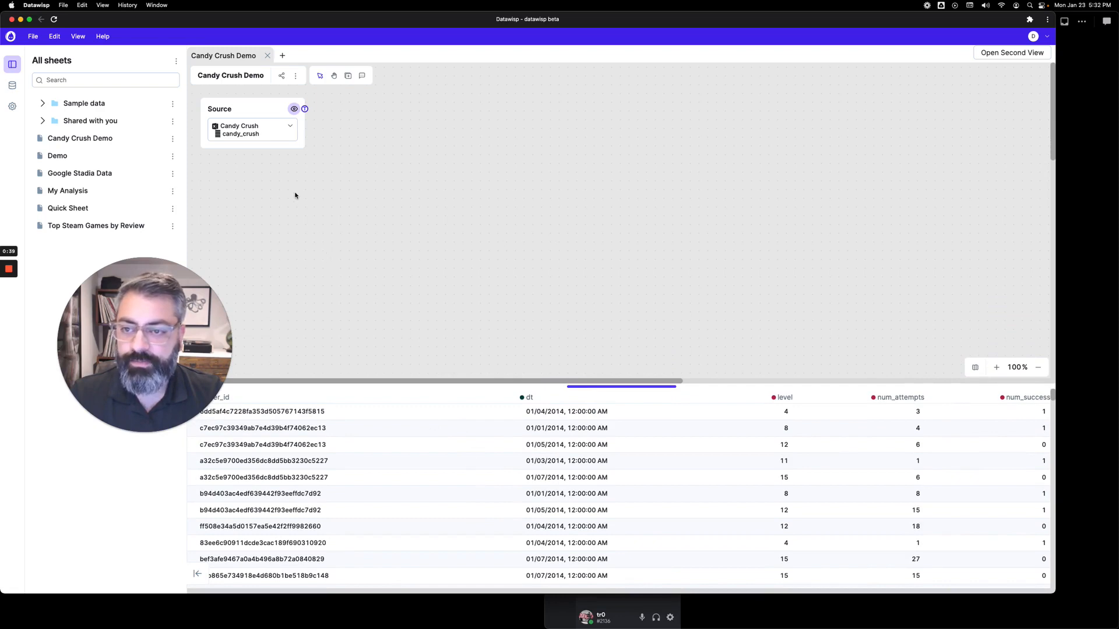
{"action": "left_click", "coordinate": [294, 109]}
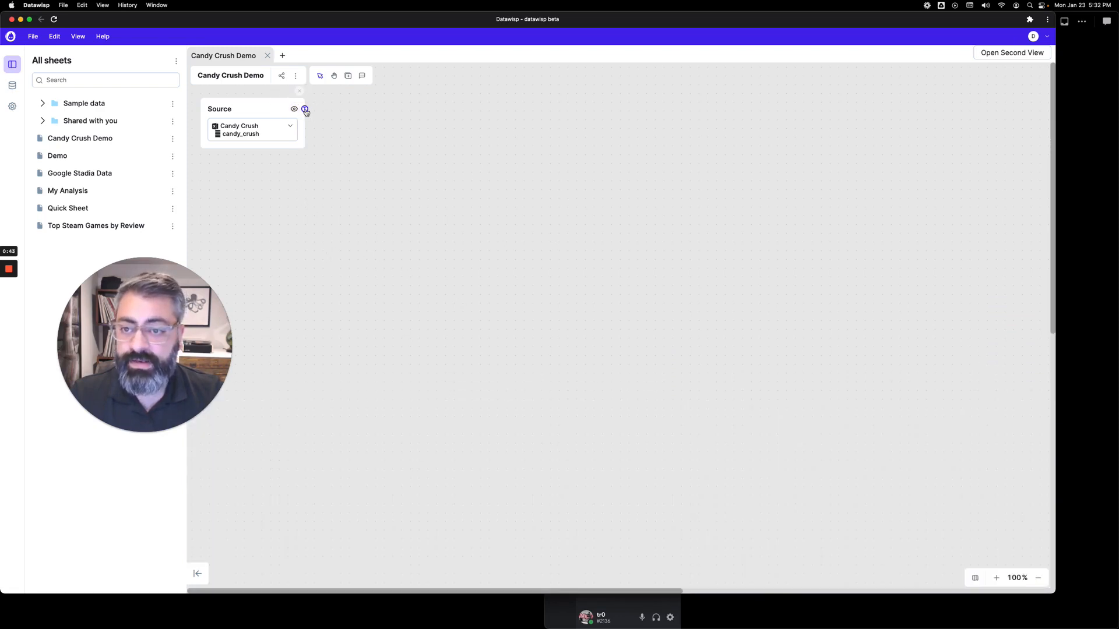
- Add an Aggregate block with both inputs connected to the Source block, aggregating num_attempts by level
{"action": "left_click_drag", "start_coordinate": [305, 108], "coordinate": [324, 112]}
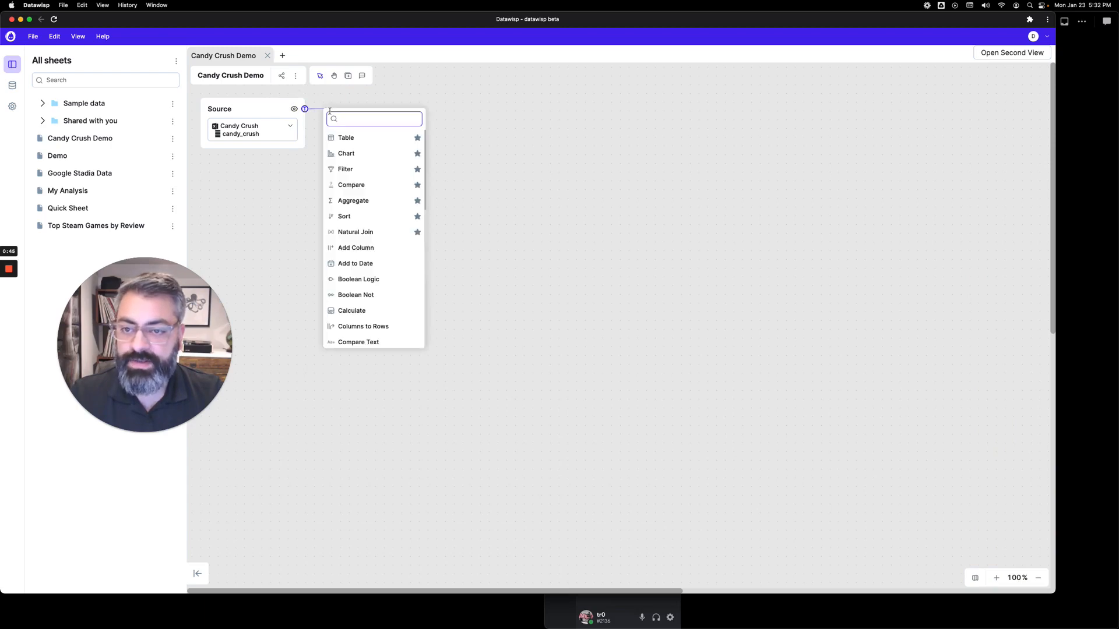
{"action": "left_click", "coordinate": [353, 201]}
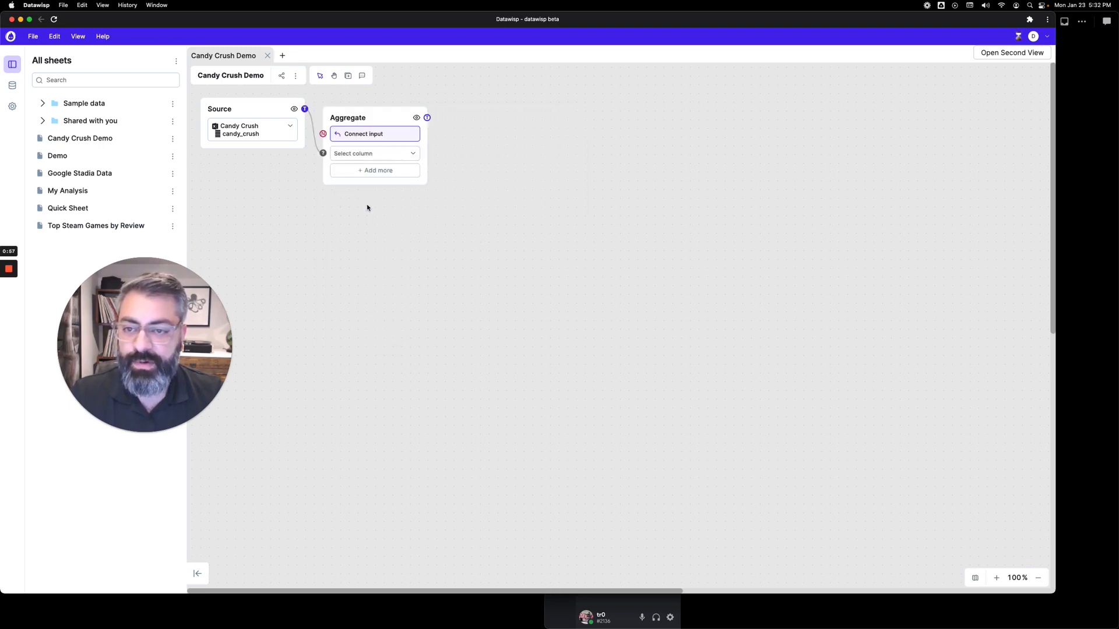
{"action": "left_click_drag", "start_coordinate": [323, 134], "coordinate": [304, 107]}
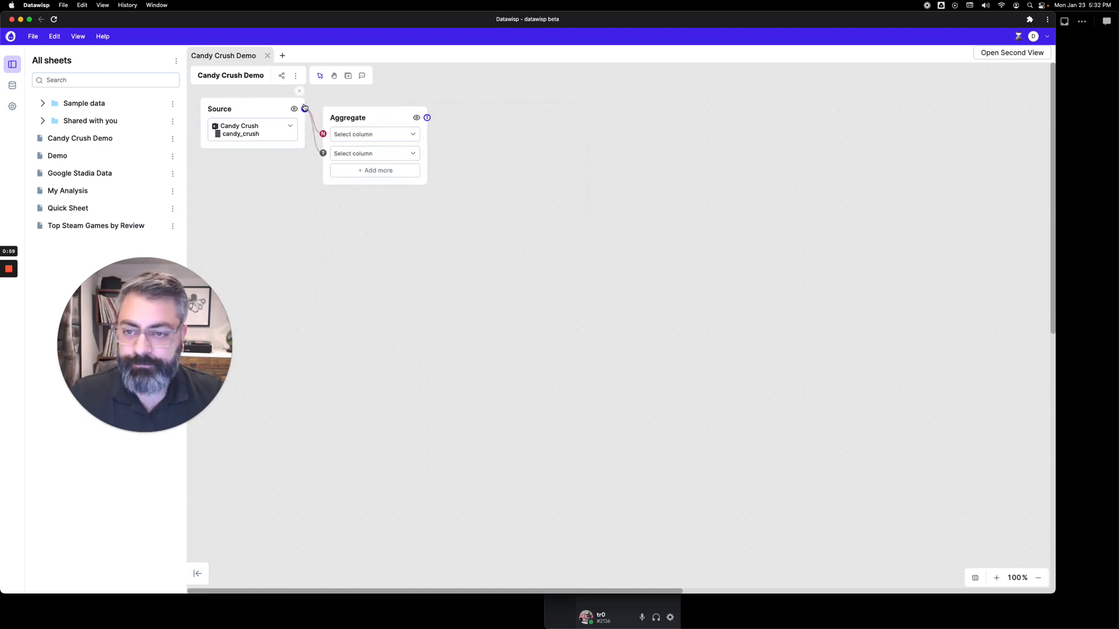
{"action": "left_click", "coordinate": [415, 136]}
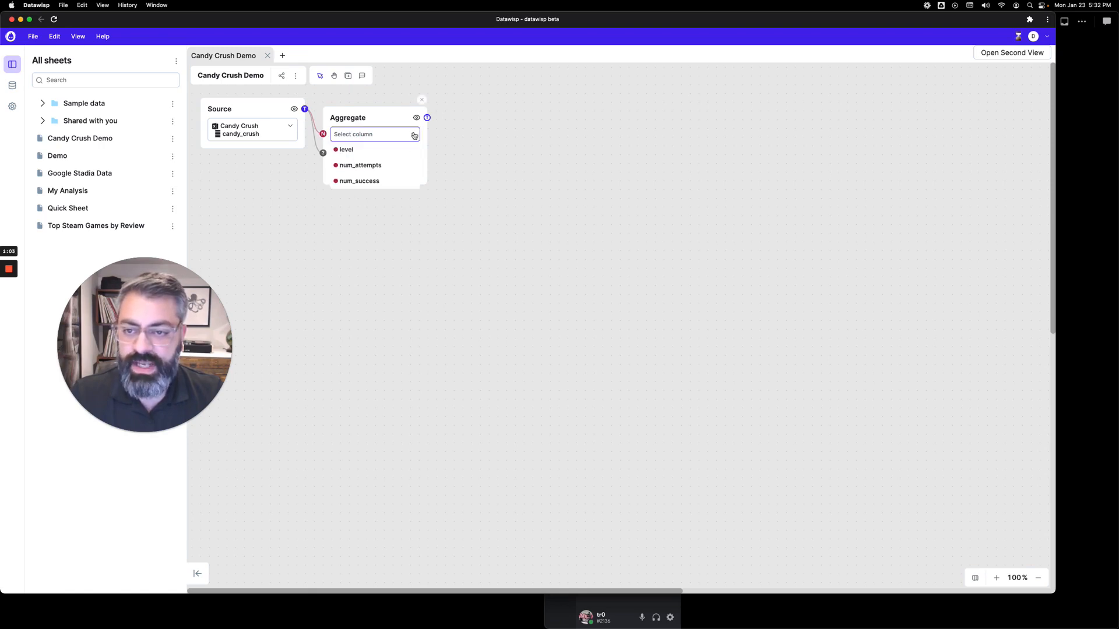
{"action": "left_click", "coordinate": [382, 166]}
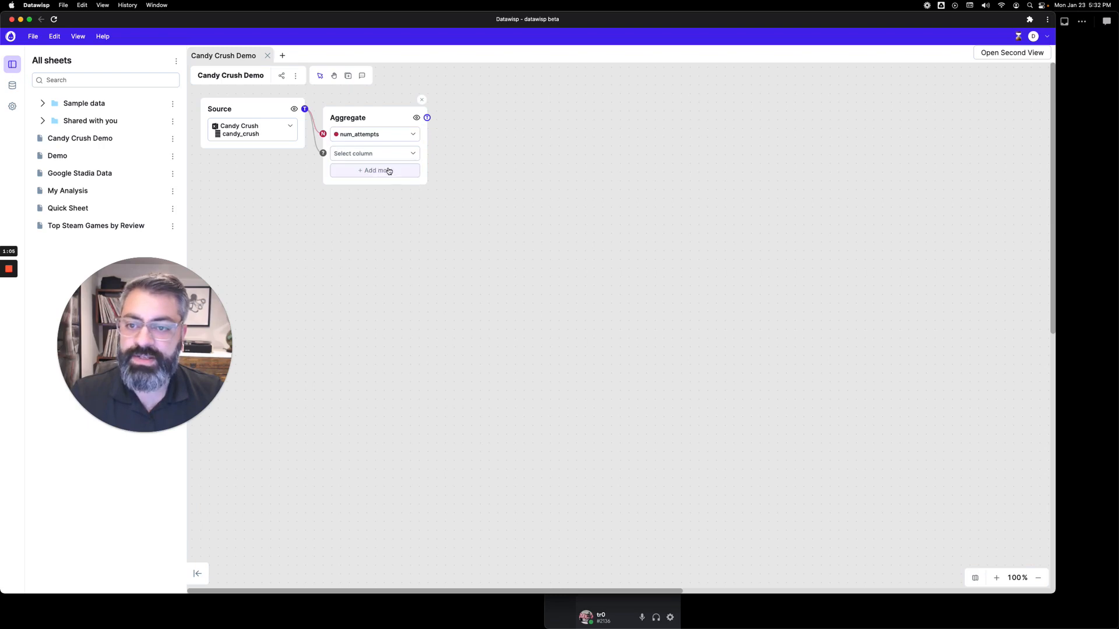
{"action": "left_click", "coordinate": [413, 155]}
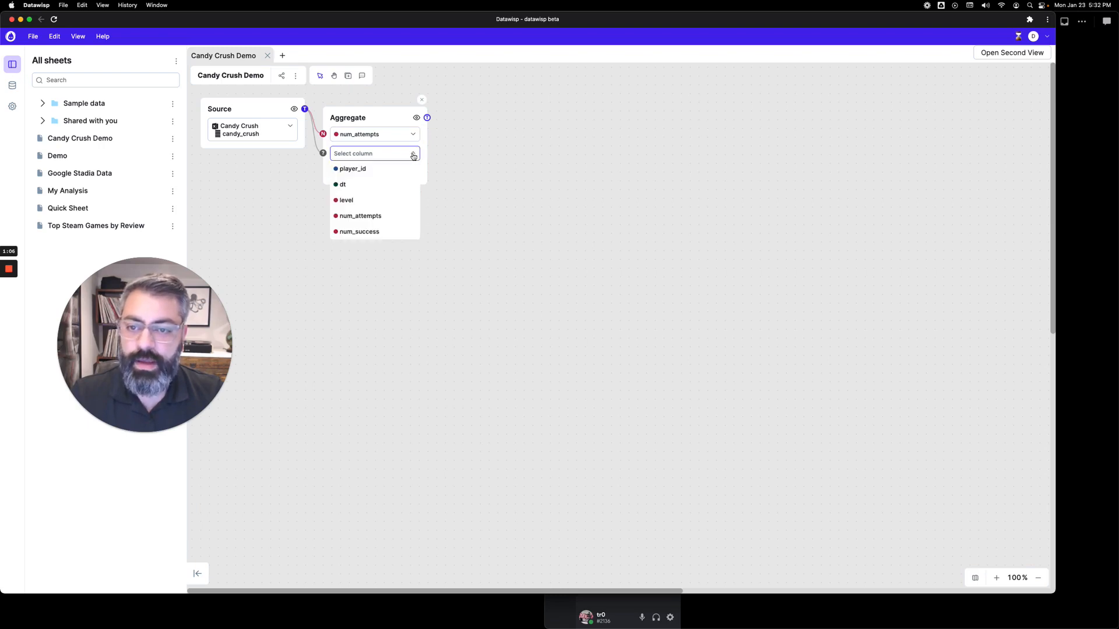
{"action": "left_click", "coordinate": [385, 200]}
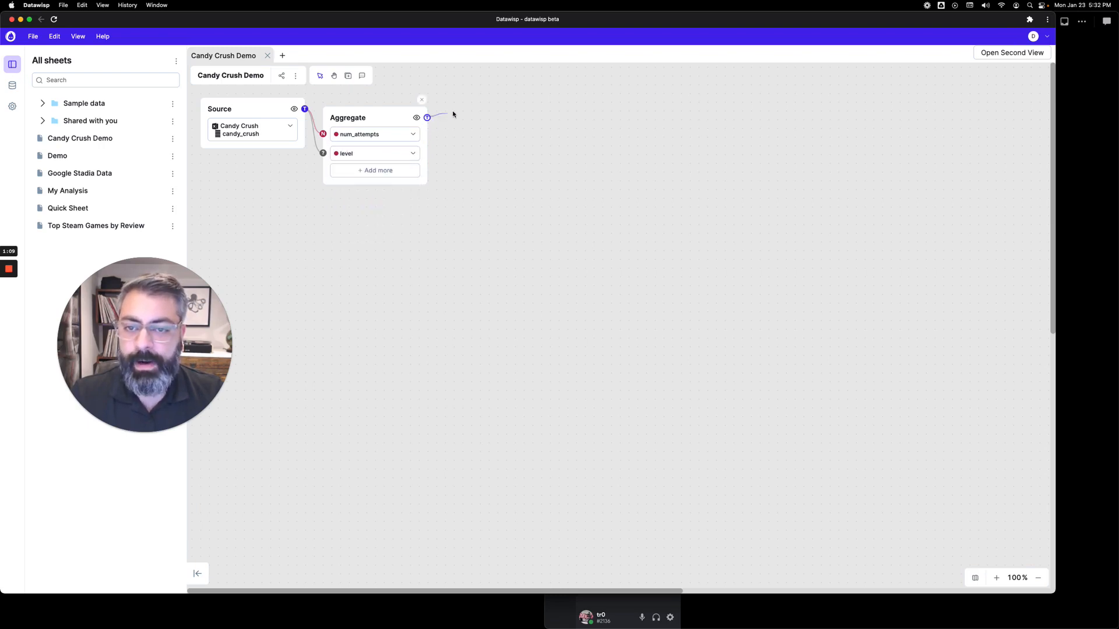
- Add a Table block connected to the Aggregate block's output
{"action": "left_click_drag", "start_coordinate": [458, 112], "coordinate": [459, 113]}
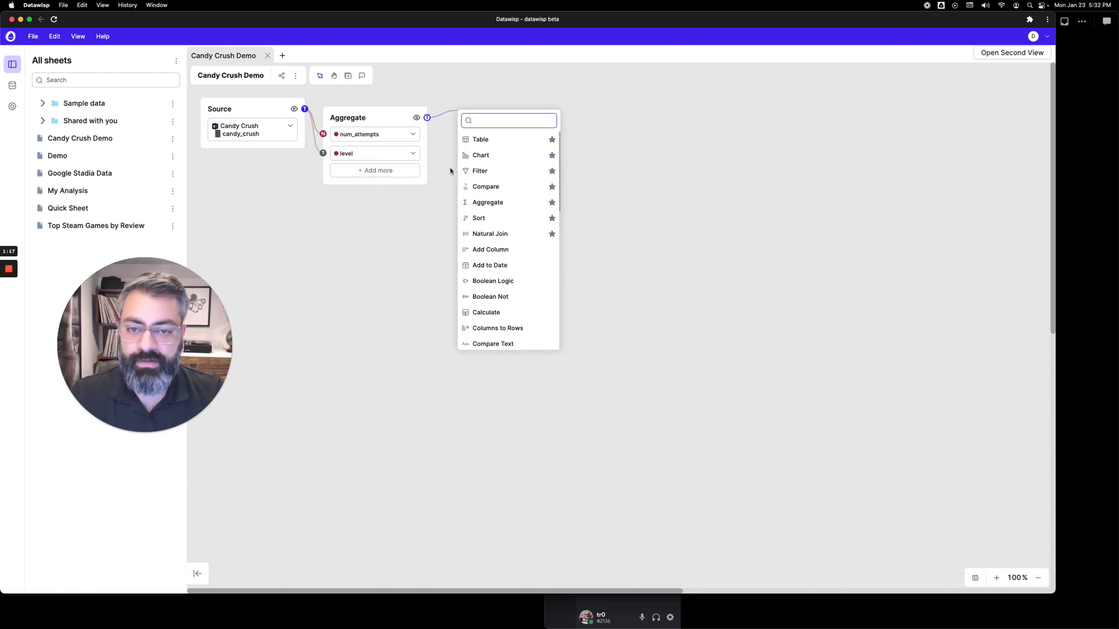
{"action": "left_click", "coordinate": [493, 141]}
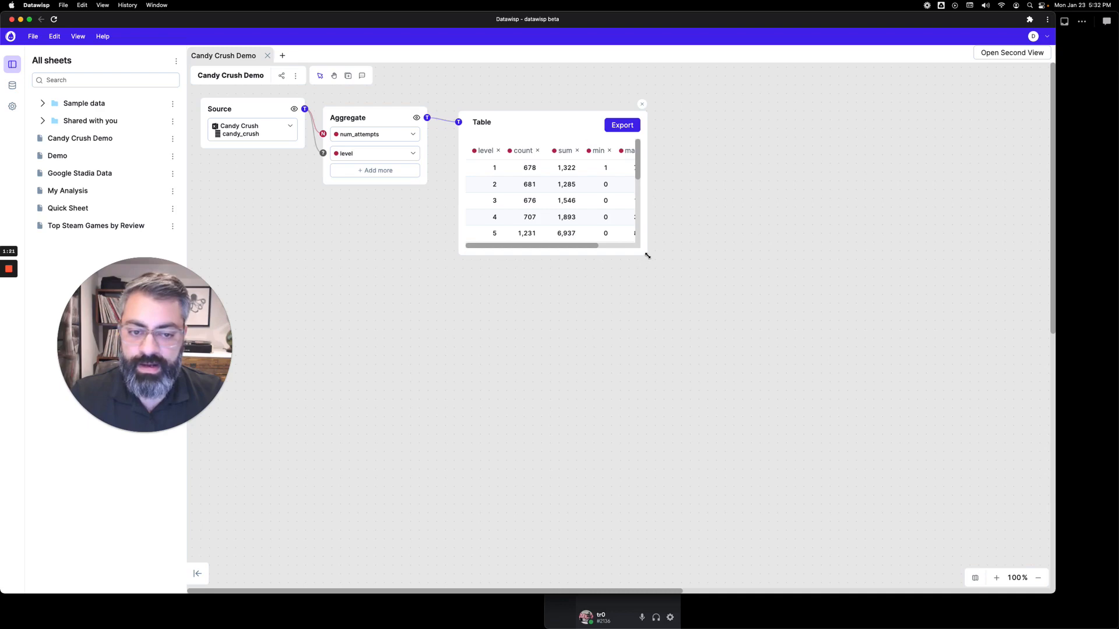
- Enlarge the Table block to fit all its rows and columns, and remove its count, sum and min columns
{"action": "left_click_drag", "start_coordinate": [645, 255], "coordinate": [765, 452]}
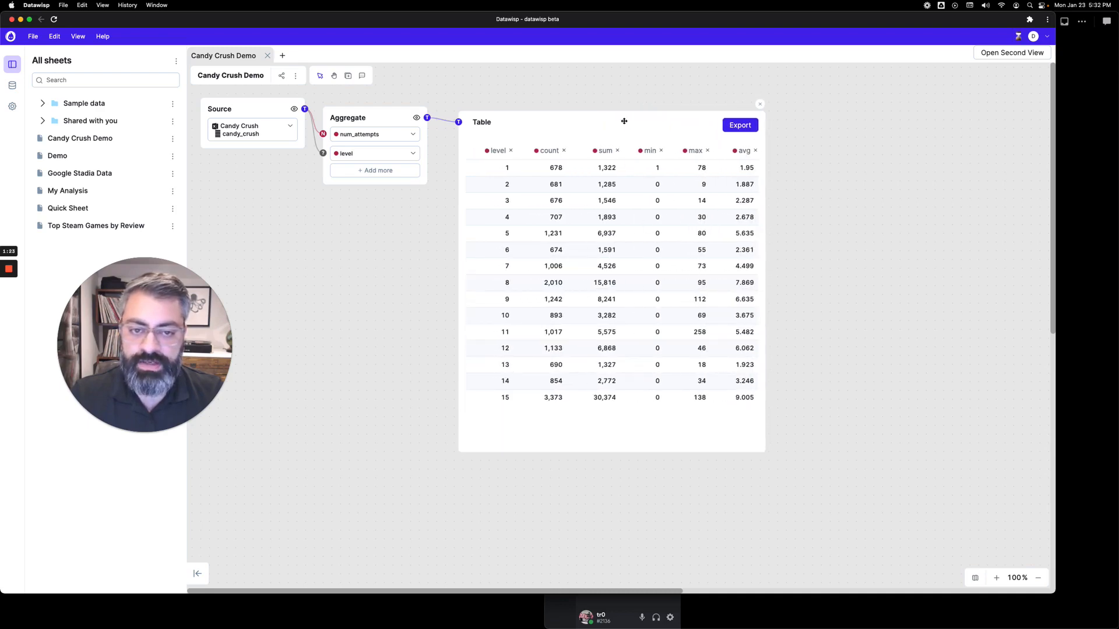
{"action": "left_click_drag", "start_coordinate": [622, 120], "coordinate": [615, 111]}
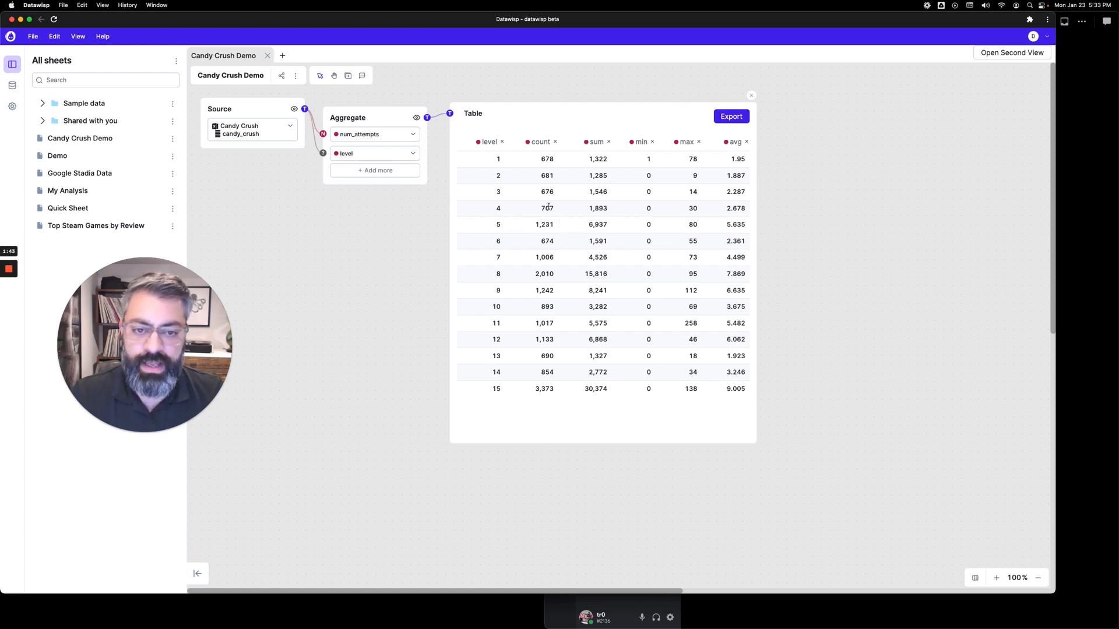
{"action": "left_click", "coordinate": [555, 141]}
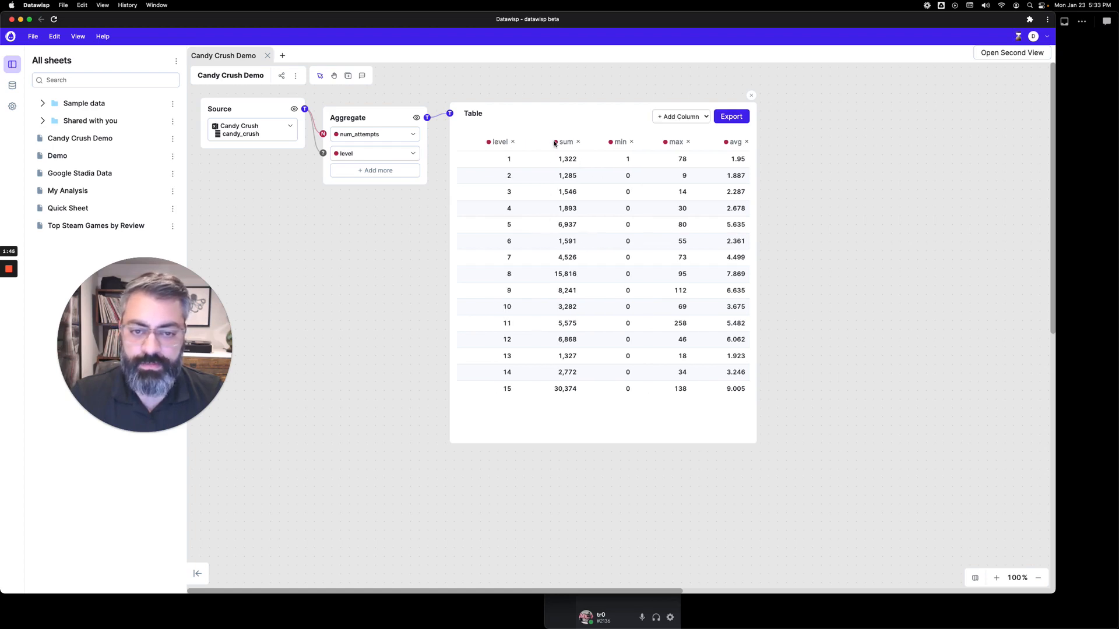
{"action": "left_click", "coordinate": [578, 142]}
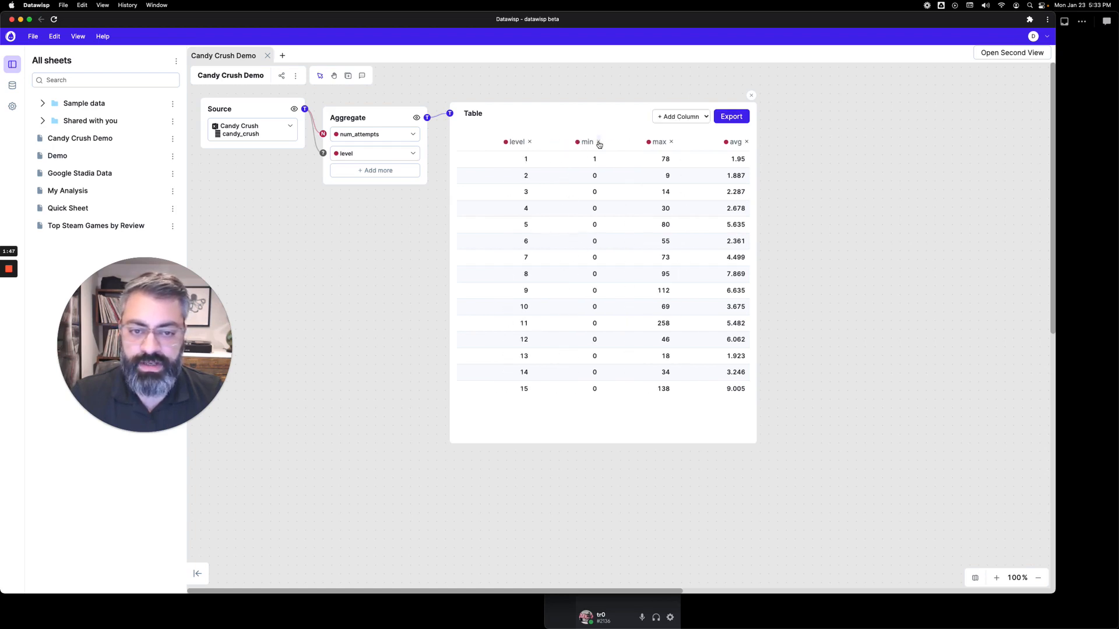
{"action": "left_click", "coordinate": [599, 142]}
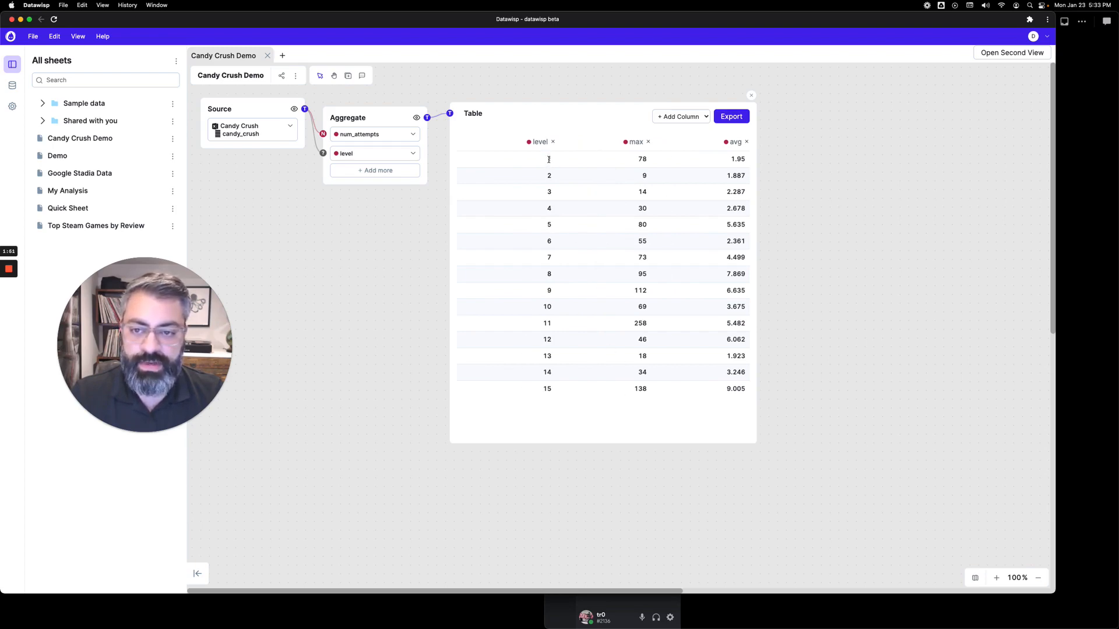
- Examine the maximum and average number of attempts in the table, comparing level 1 with levels 5, 8, 9 and 15
{"action": "double_click", "coordinate": [642, 160]}
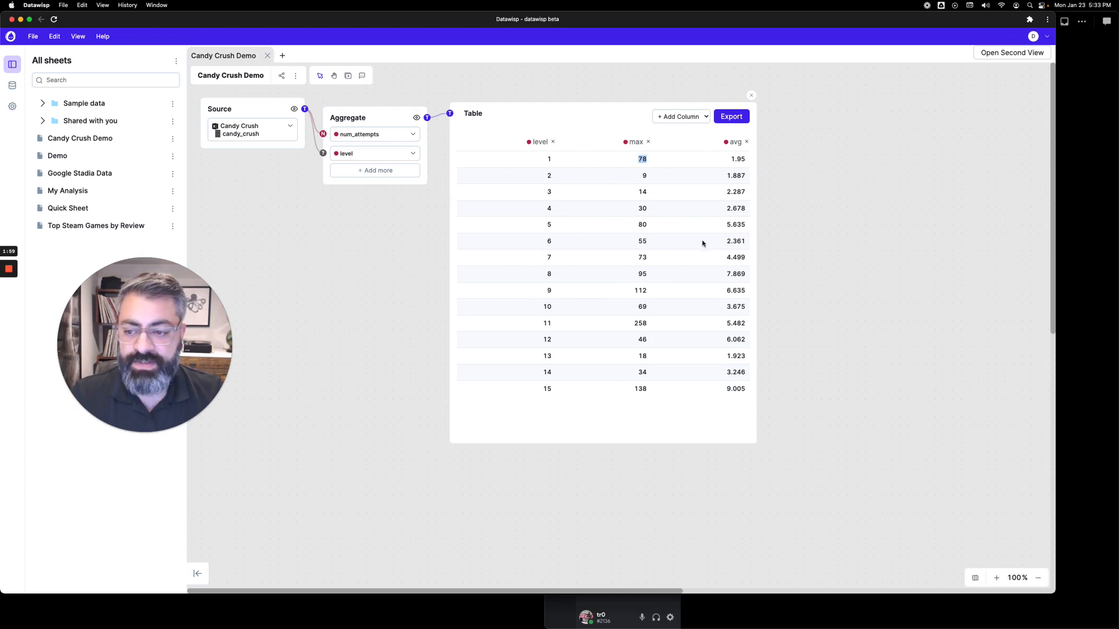
{"action": "left_click_drag", "start_coordinate": [746, 159], "coordinate": [729, 159]}
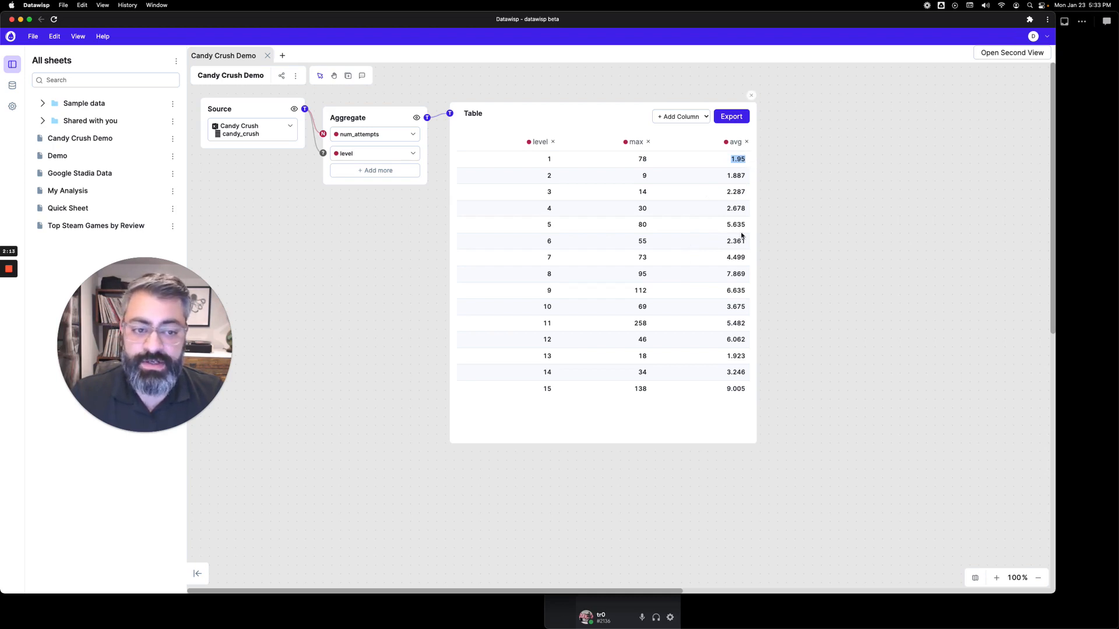
{"action": "left_click_drag", "start_coordinate": [749, 226], "coordinate": [722, 228]}
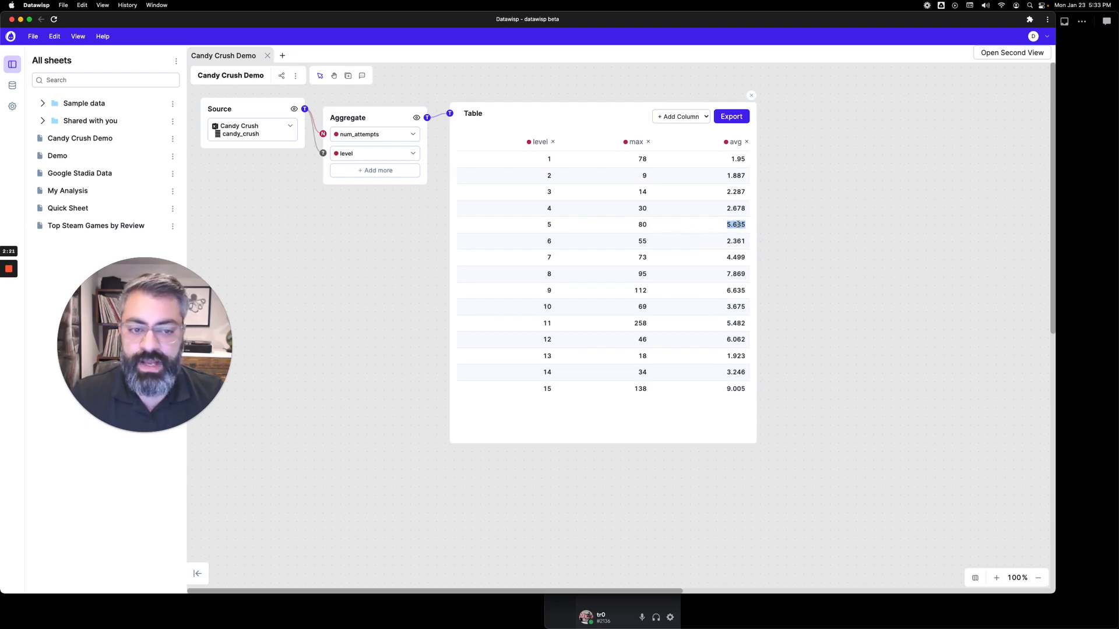
{"action": "double_click", "coordinate": [738, 273]}
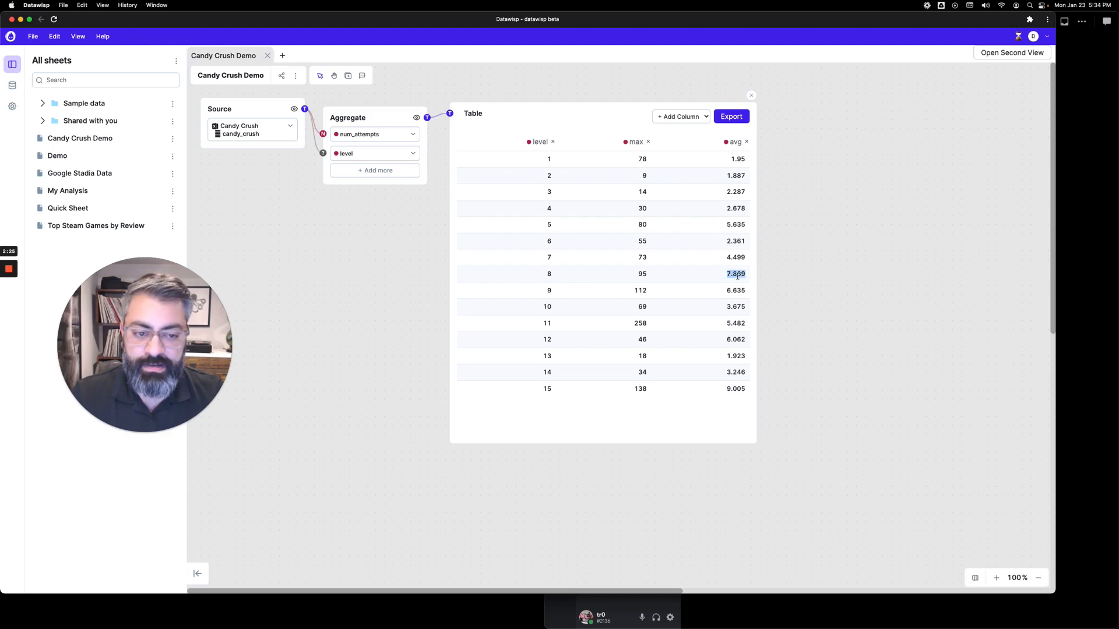
{"action": "double_click", "coordinate": [735, 291]}
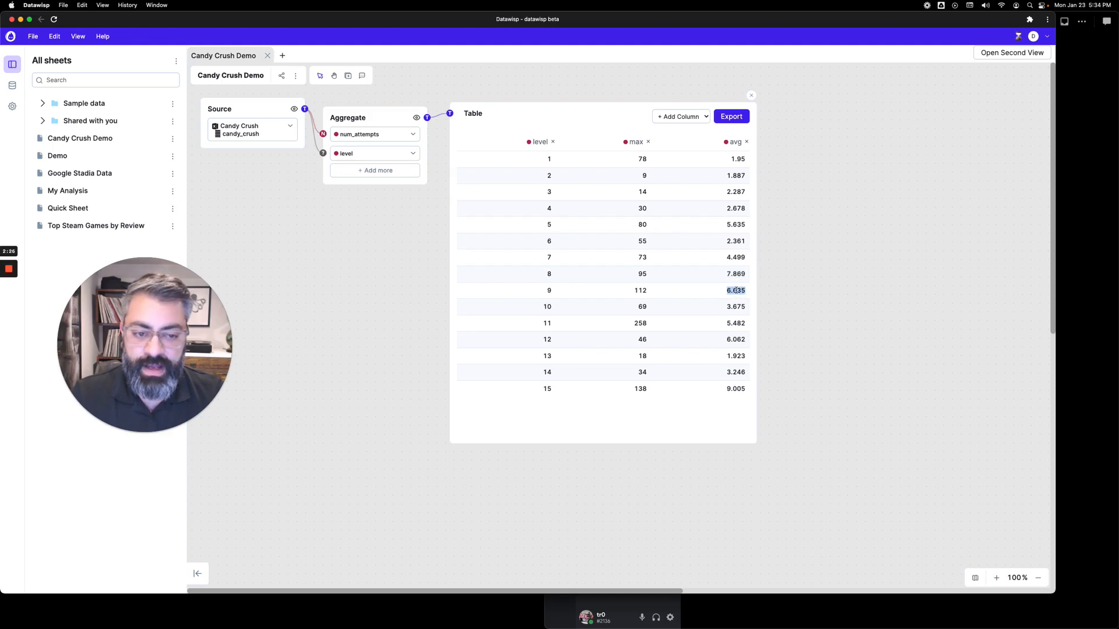
{"action": "double_click", "coordinate": [737, 390]}
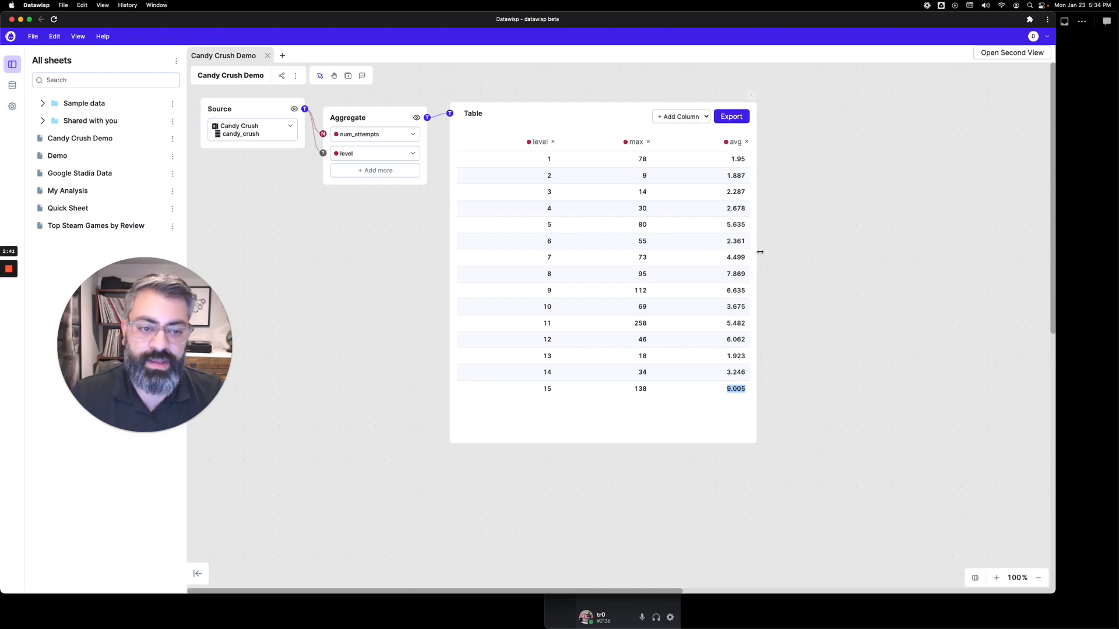
{"action": "double_click", "coordinate": [737, 225]}
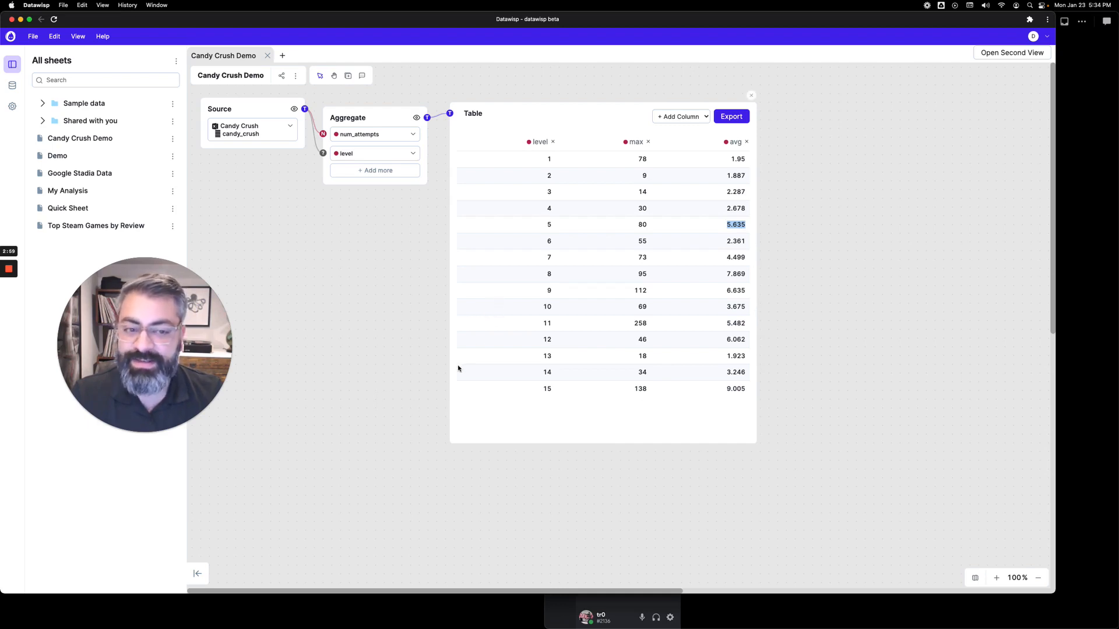
- Move the Table block slightly so it lines up with the Aggregate block
{"action": "left_click_drag", "start_coordinate": [574, 116], "coordinate": [573, 120]}
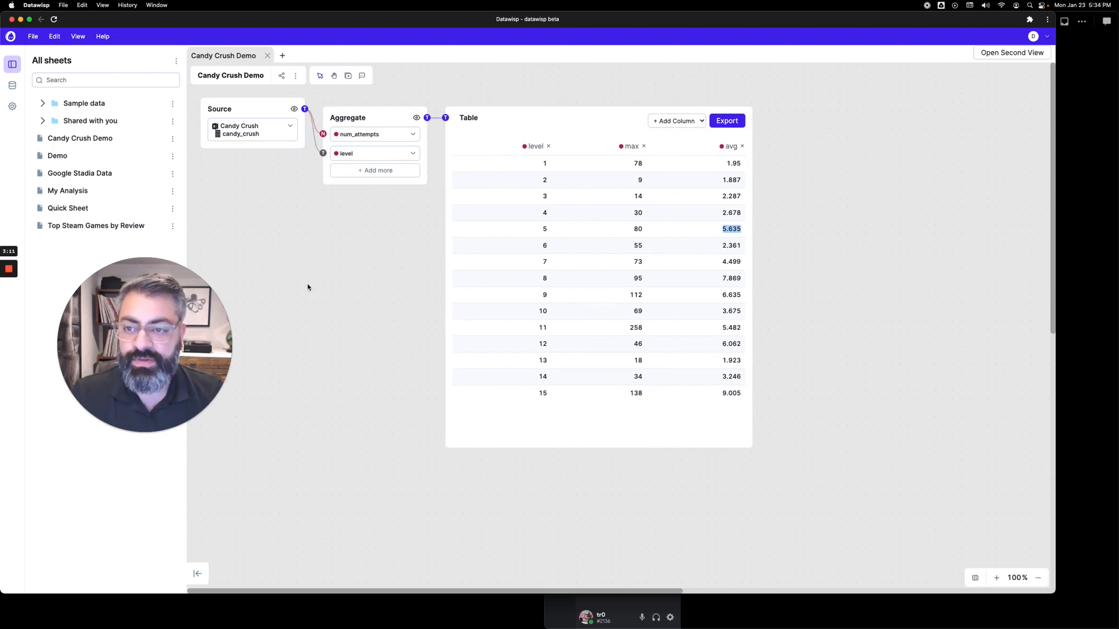
{"action": "double_click", "coordinate": [217, 217]}
{"action": "left_click", "coordinate": [246, 245]}
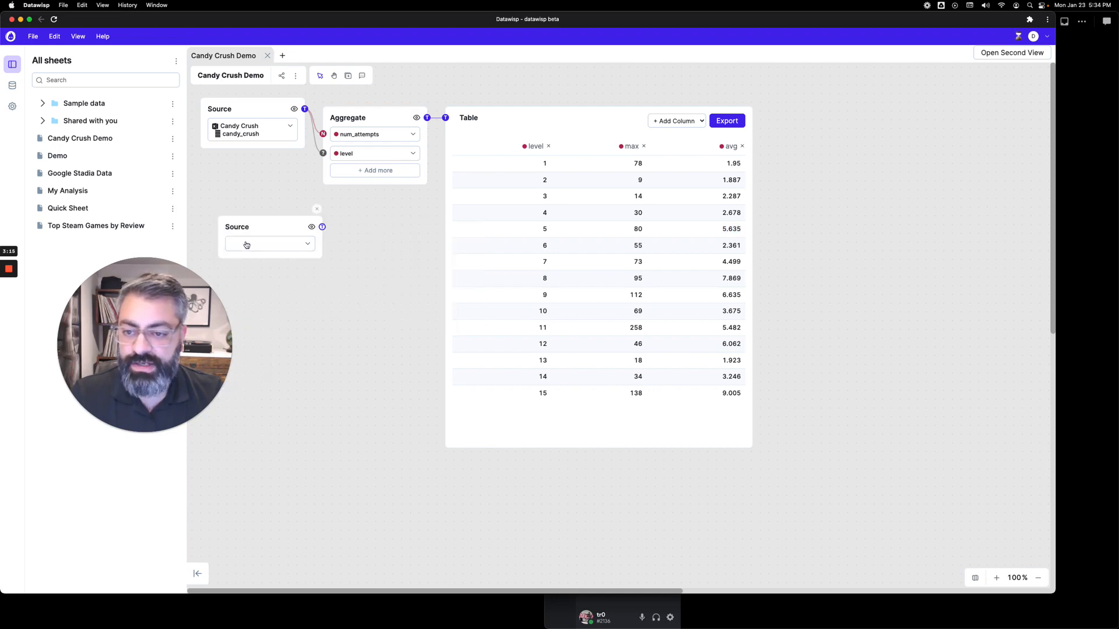
{"action": "left_click", "coordinate": [259, 245]}
{"action": "left_click", "coordinate": [266, 301]}
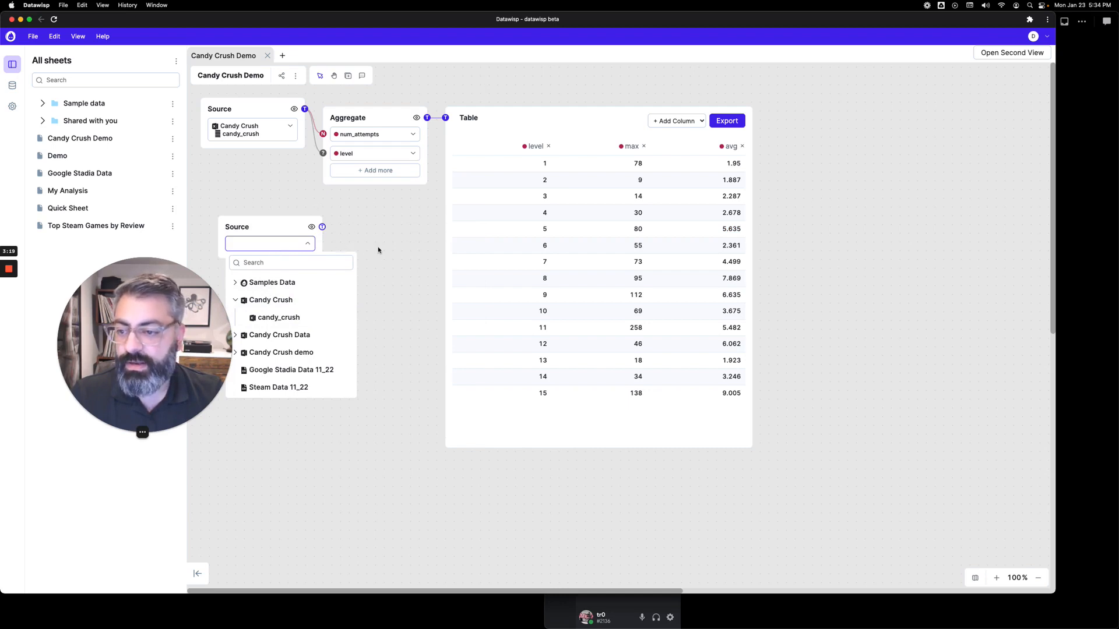
{"action": "left_click", "coordinate": [399, 211]}
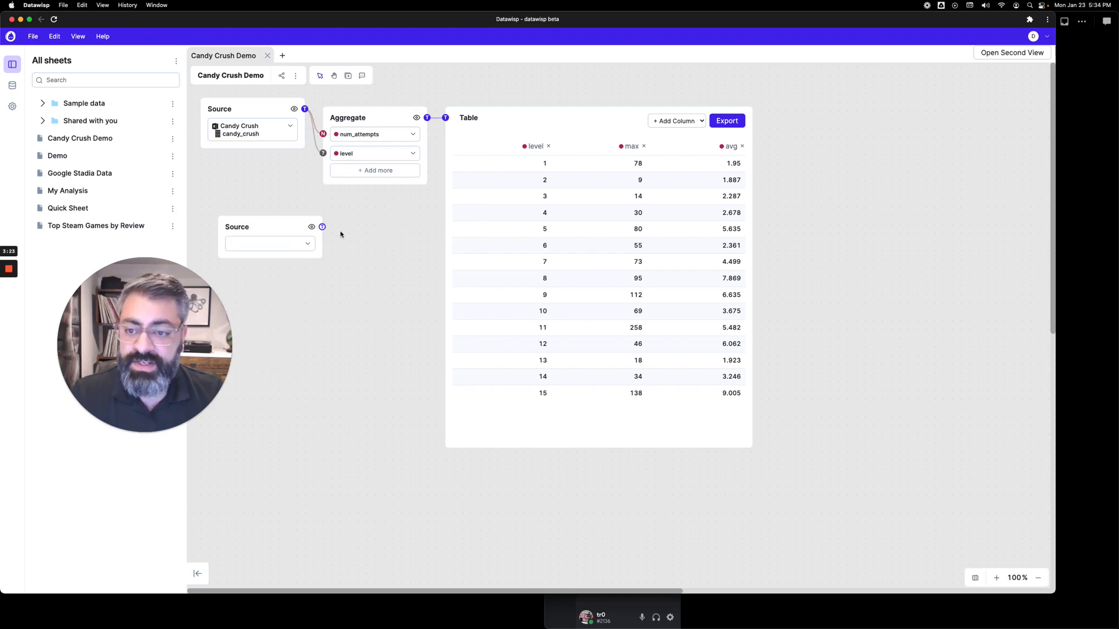
{"action": "left_click_drag", "start_coordinate": [278, 219], "coordinate": [296, 224]}
{"action": "key", "text": "BackSpace"}
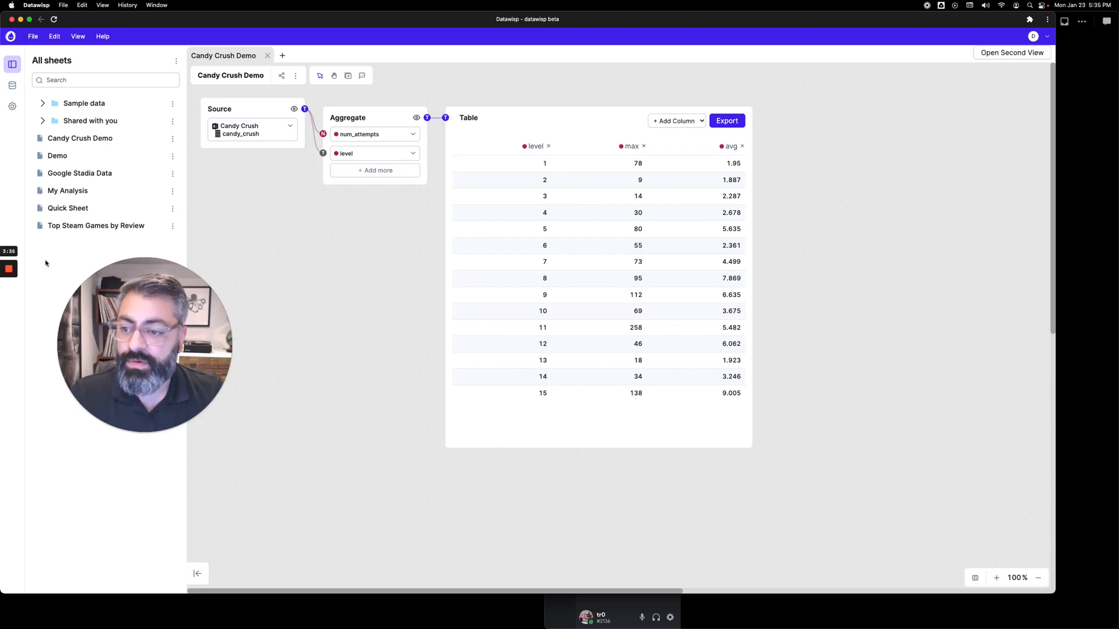
{"action": "mouse_move", "coordinate": [8, 296]}
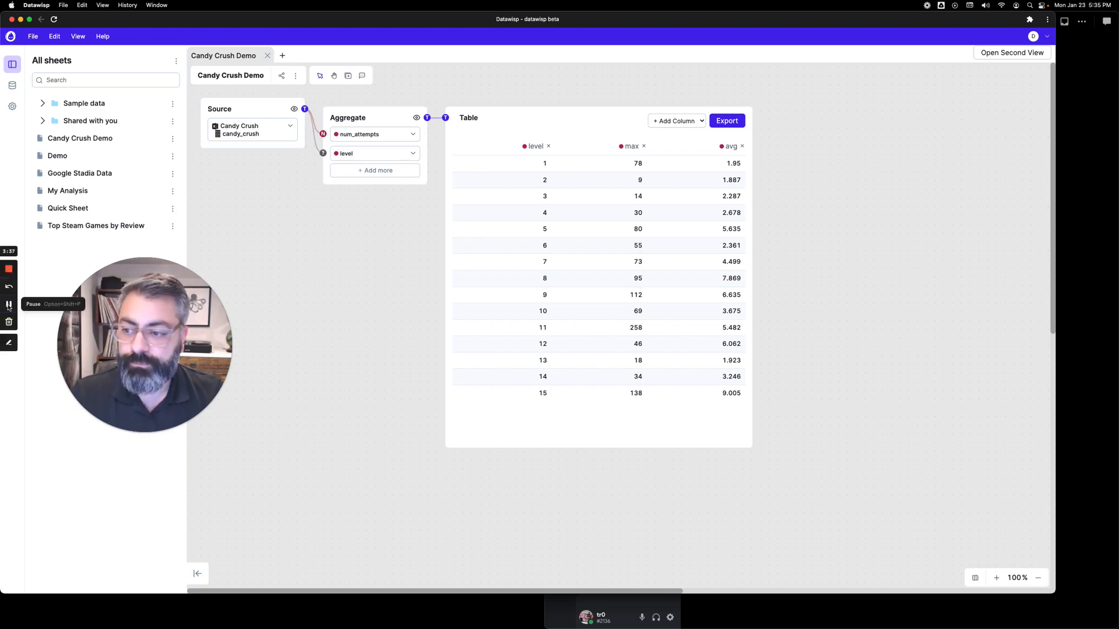